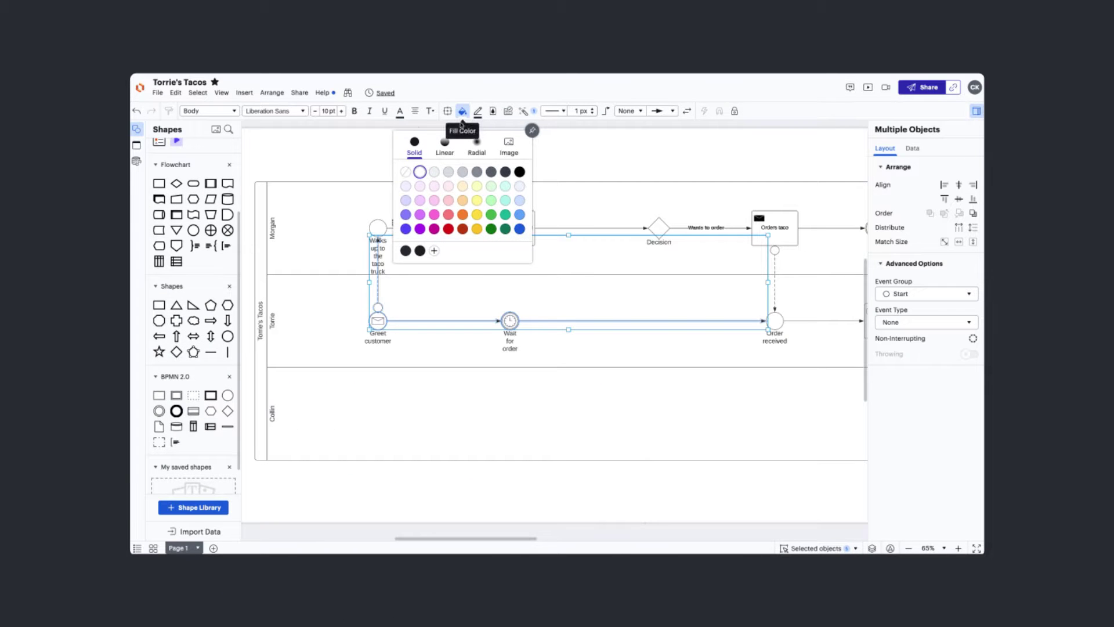
{"action": "left_click", "coordinate": [405, 228]}
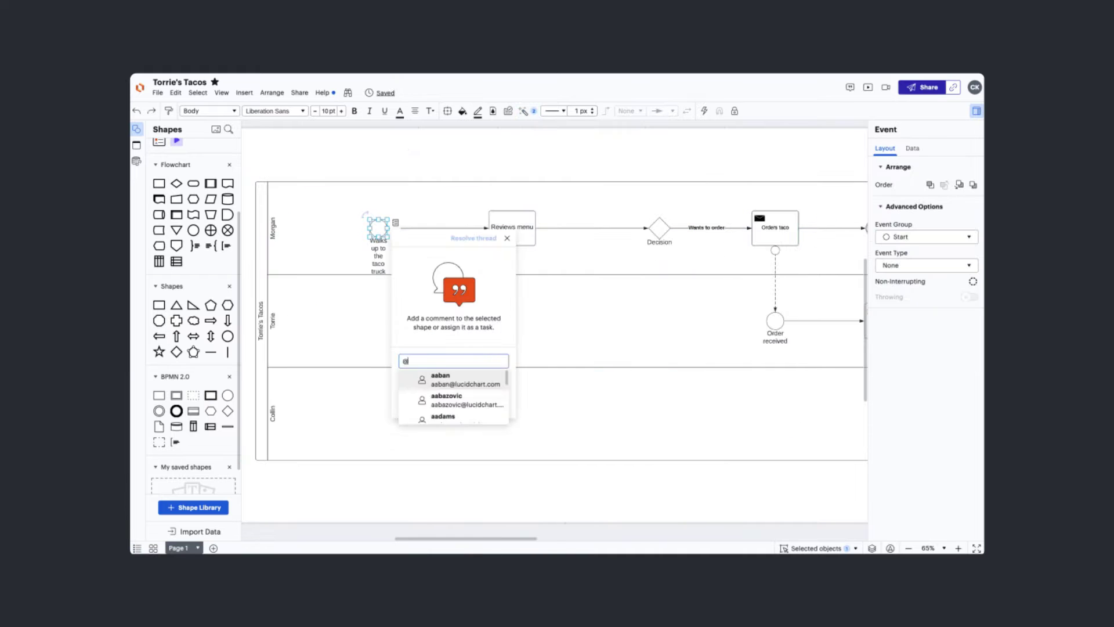
{"action": "key", "text": "Return"}
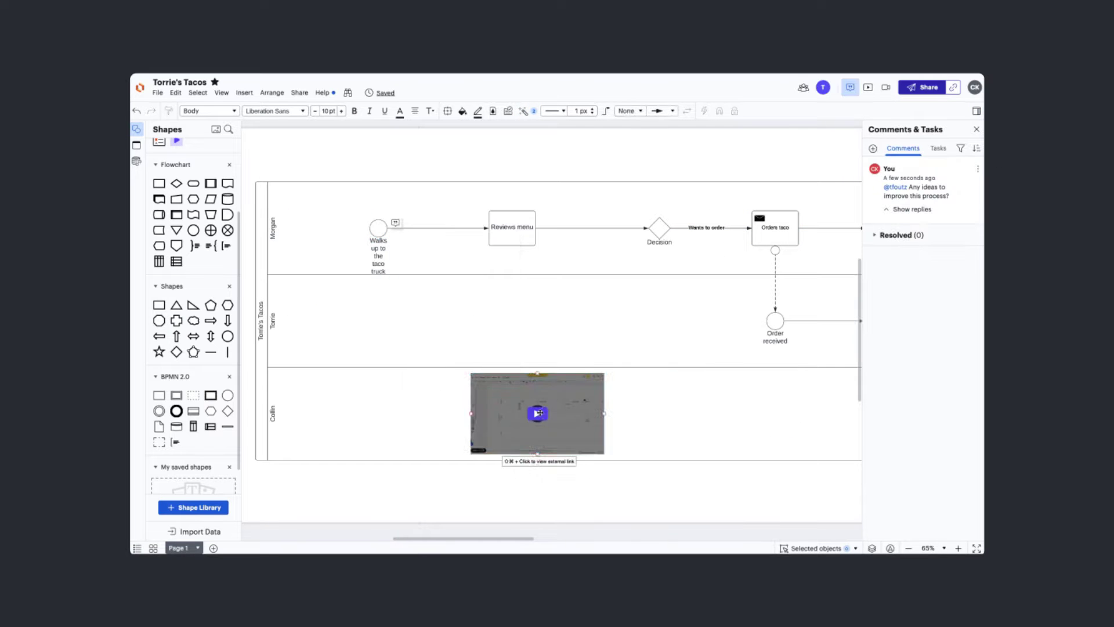
{"action": "left_click", "coordinate": [540, 414]}
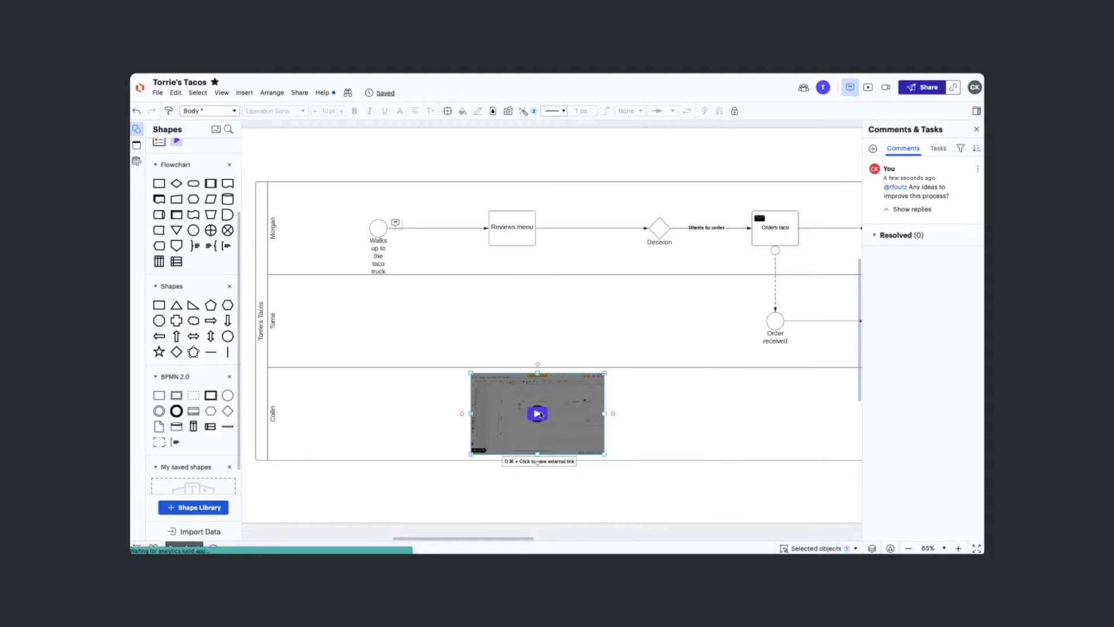
{"action": "left_click", "coordinate": [540, 415]}
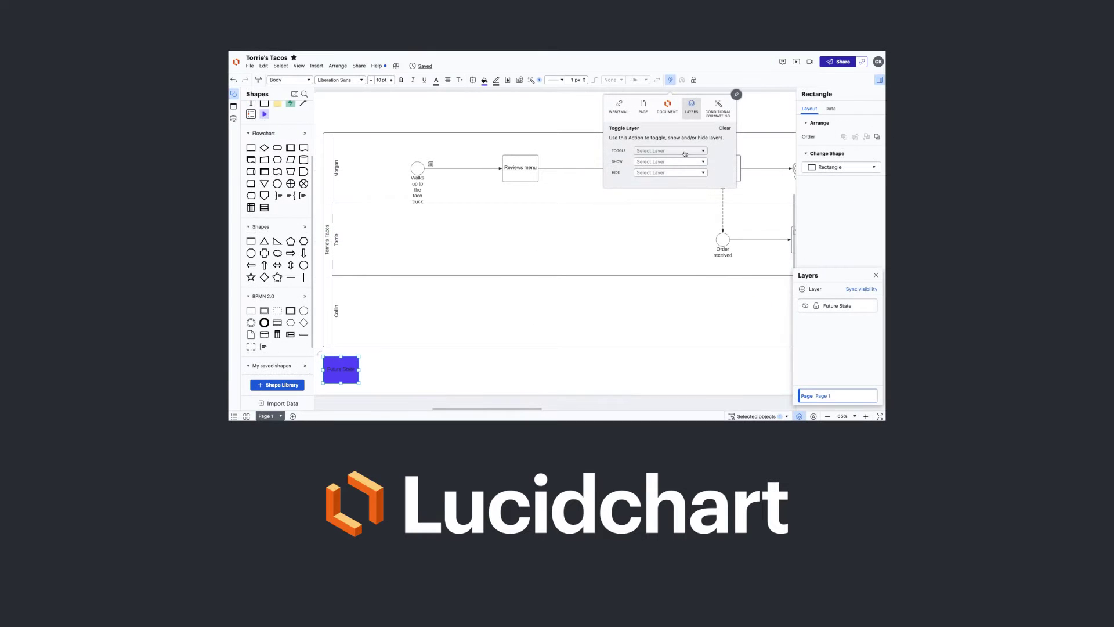
Choose Future State as the layer the button toggles.
{"action": "left_click", "coordinate": [670, 150]}
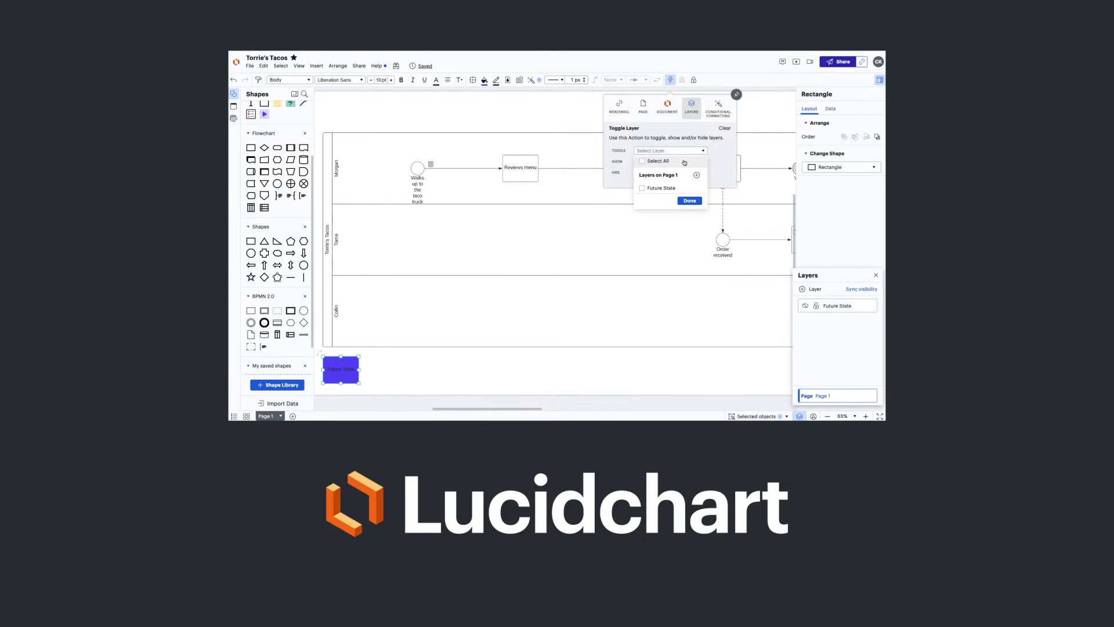
{"action": "left_click", "coordinate": [678, 201]}
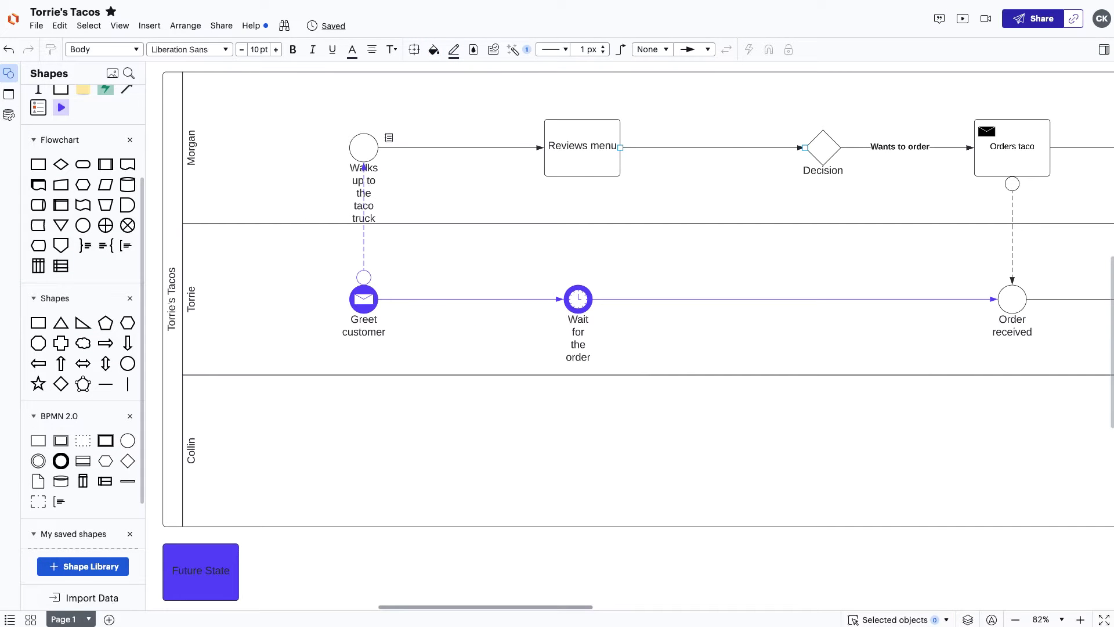
{"action": "scroll", "coordinate": [596, 336], "scroll_direction": "right", "scroll_amount": 5}
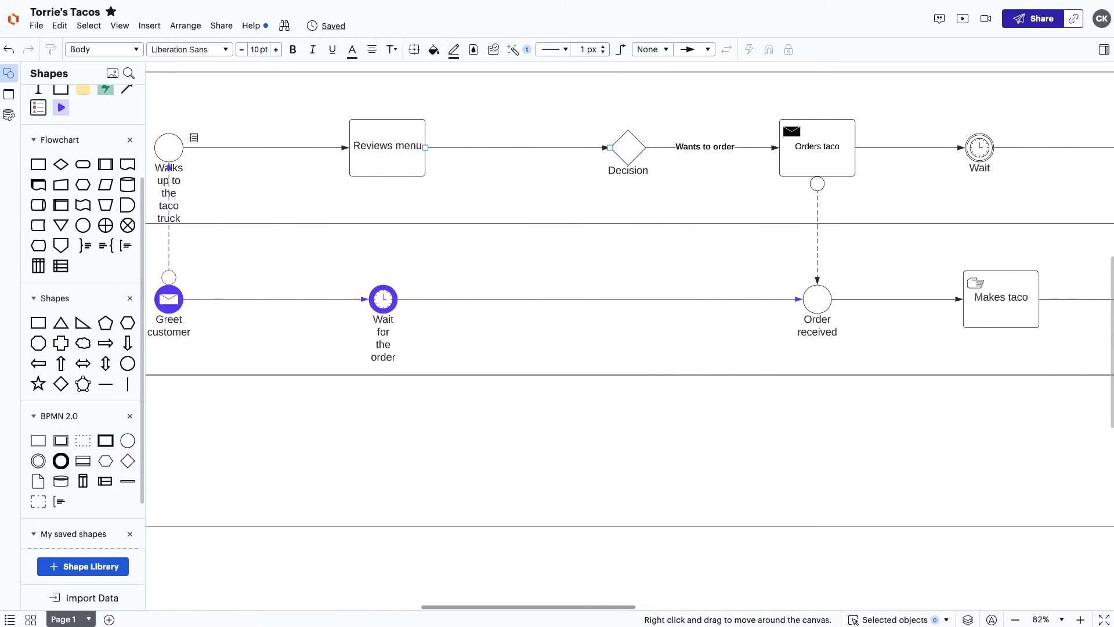
{"action": "scroll", "coordinate": [630, 336], "scroll_direction": "right", "scroll_amount": 9}
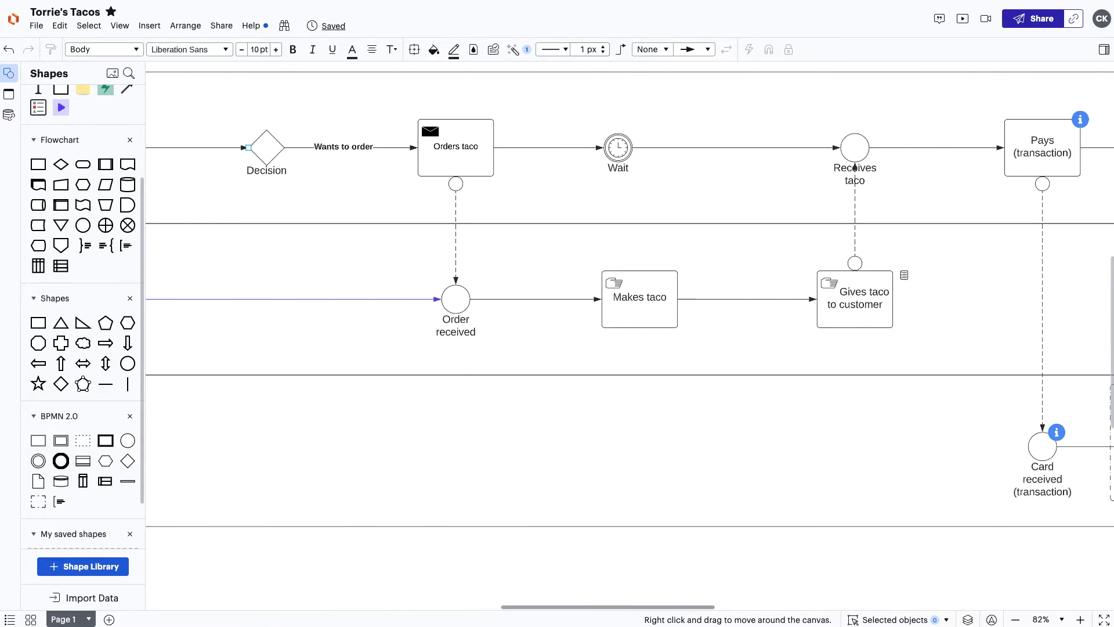
{"action": "scroll", "coordinate": [630, 336], "scroll_direction": "right", "scroll_amount": 12}
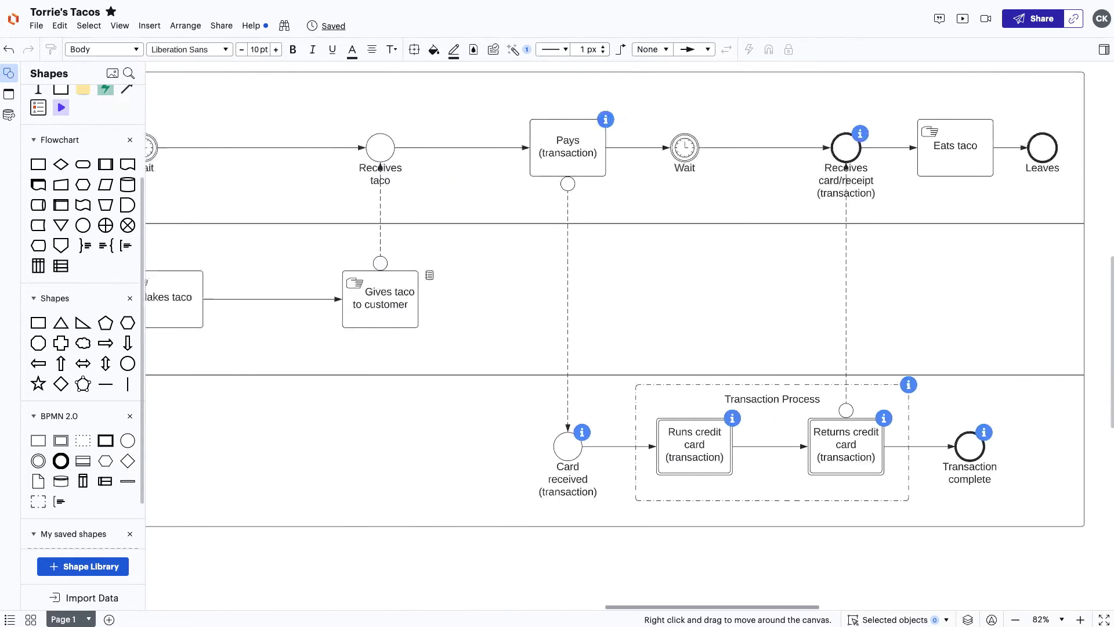
{"action": "scroll", "coordinate": [630, 336], "scroll_direction": "right", "scroll_amount": 3}
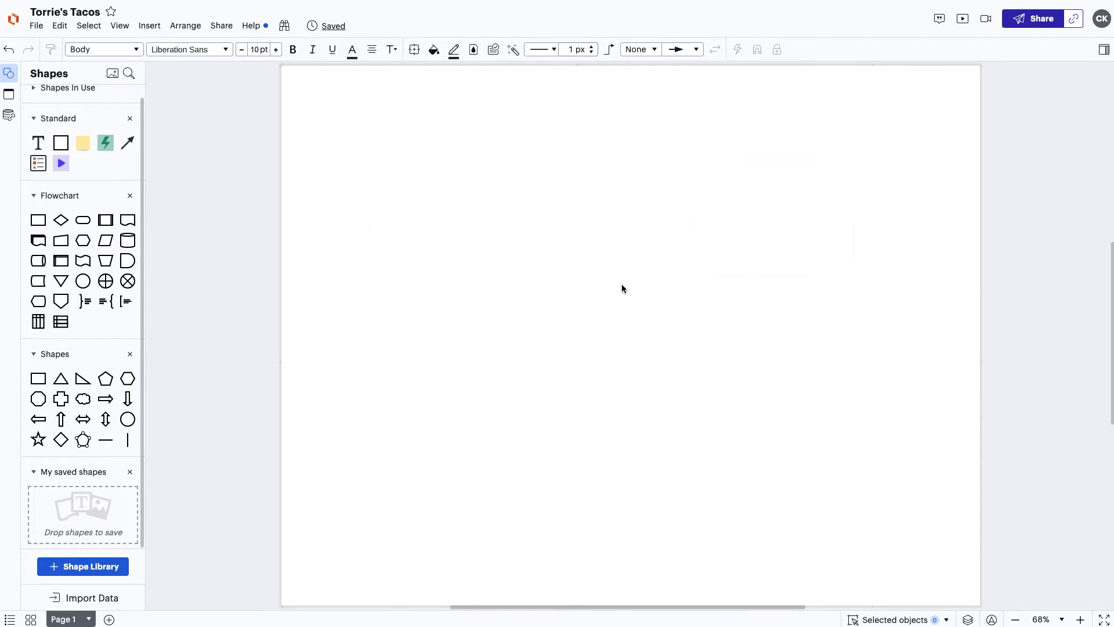
Search for 'bpmn' and add the BPMN 2.0 shape library to the shapes panel.
{"action": "left_click", "coordinate": [120, 567]}
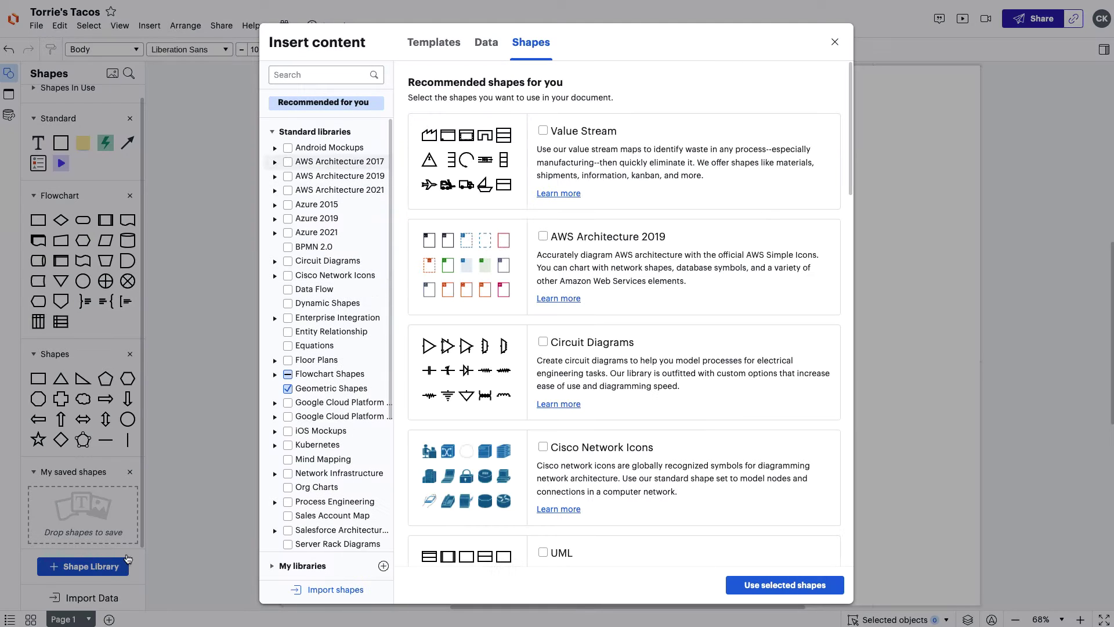
{"action": "left_click", "coordinate": [435, 46]}
{"action": "left_click", "coordinate": [319, 80]}
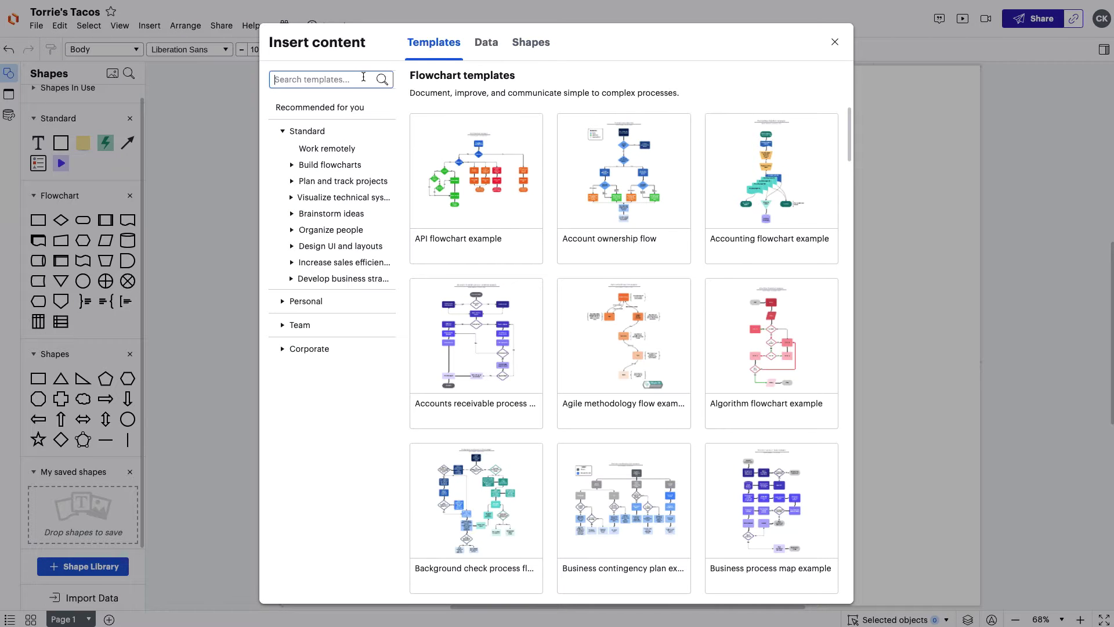
{"action": "type", "text": "bpmn"}
{"action": "key", "text": "Return"}
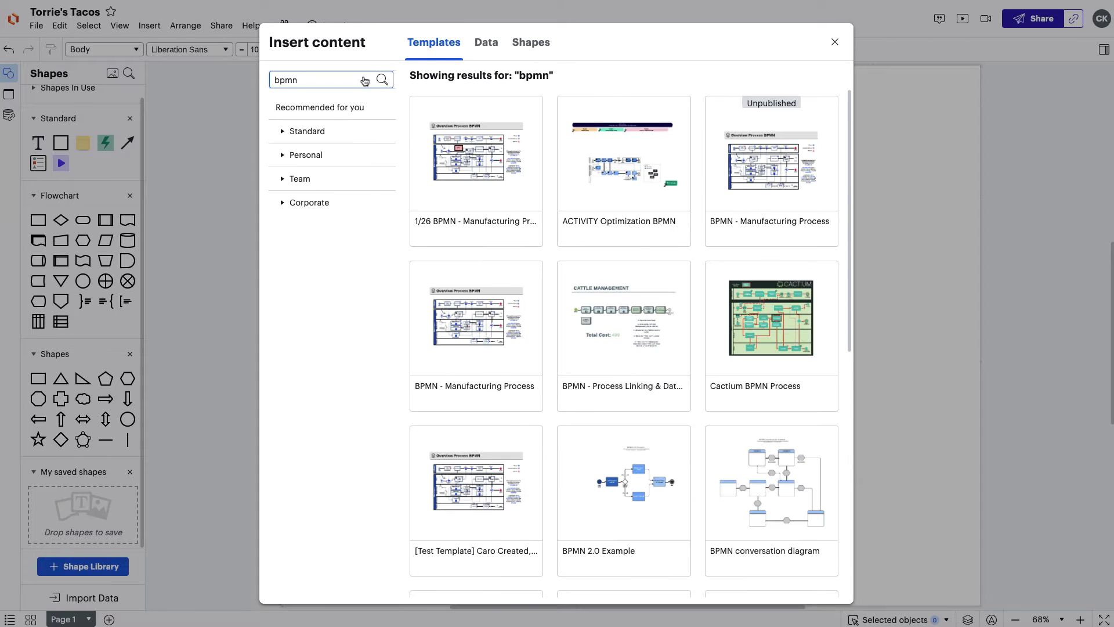
{"action": "scroll", "coordinate": [544, 117], "scroll_direction": "down", "scroll_amount": 8}
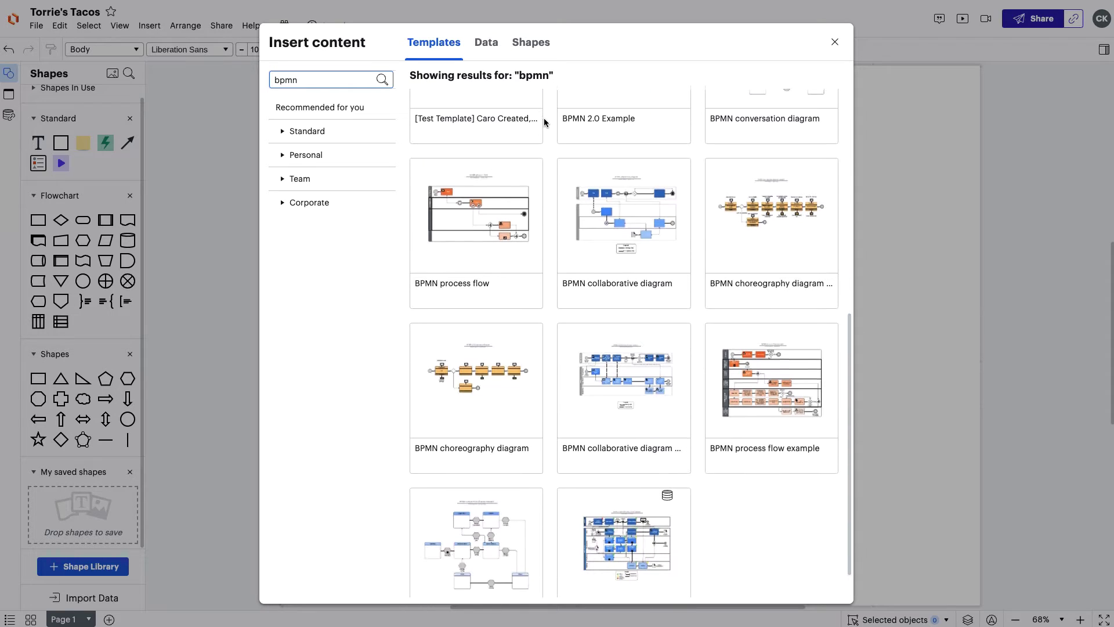
{"action": "left_click", "coordinate": [520, 46]}
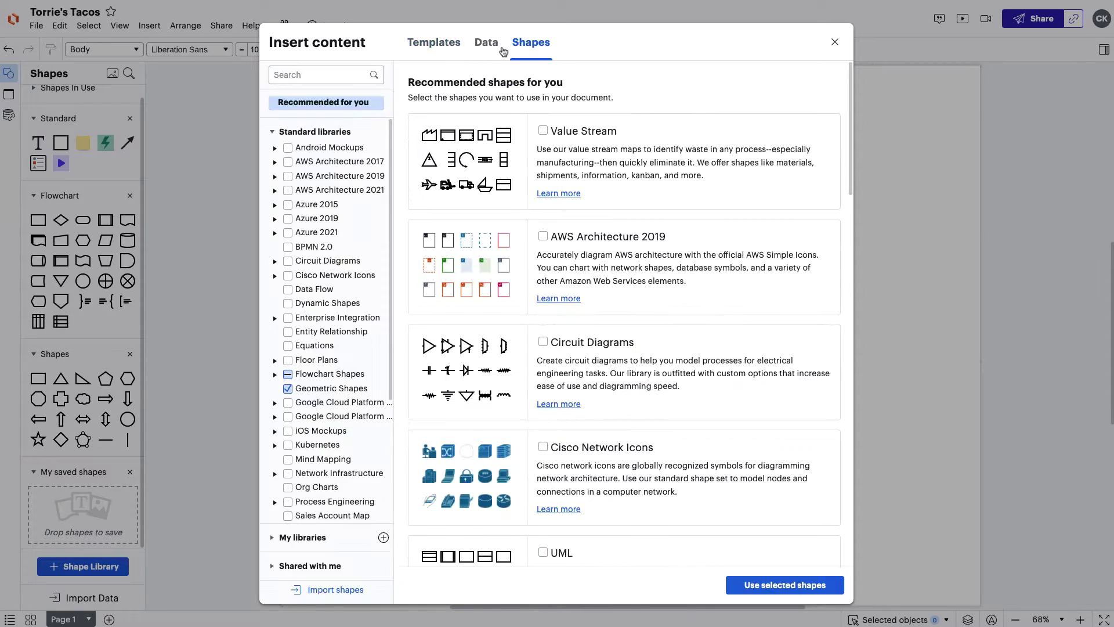
{"action": "type", "text": "bpmn"}
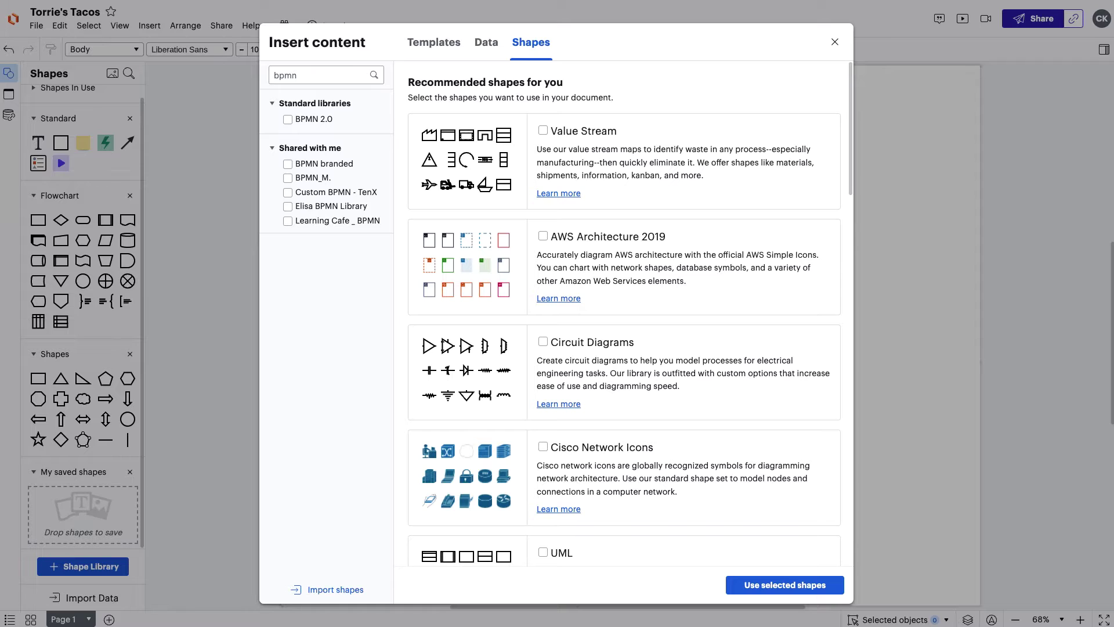
{"action": "left_click", "coordinate": [313, 119]}
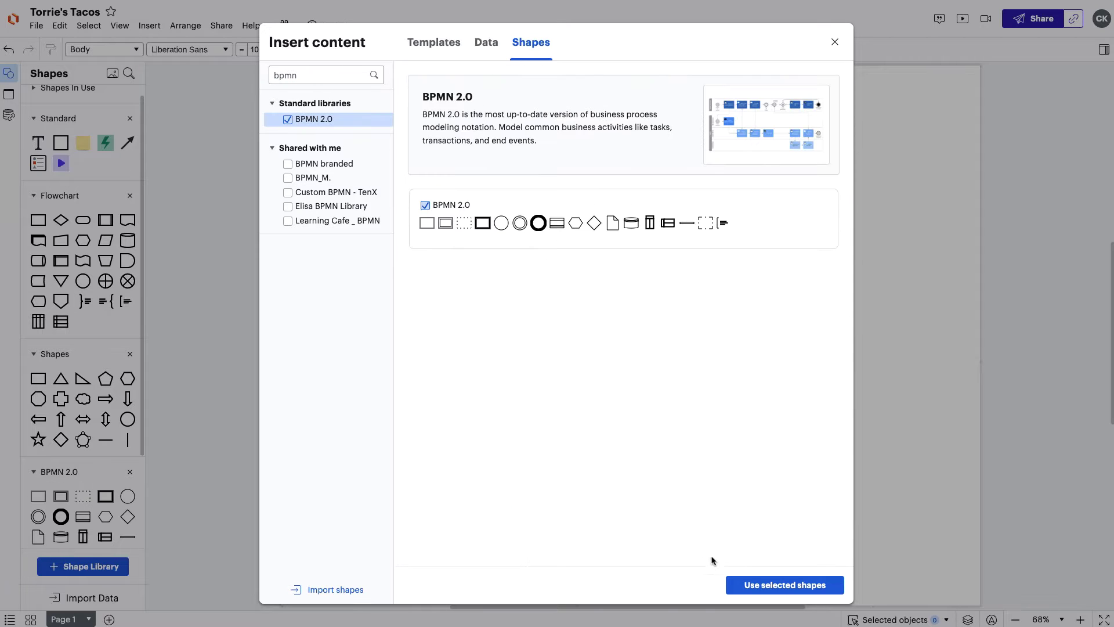
{"action": "left_click", "coordinate": [784, 585]}
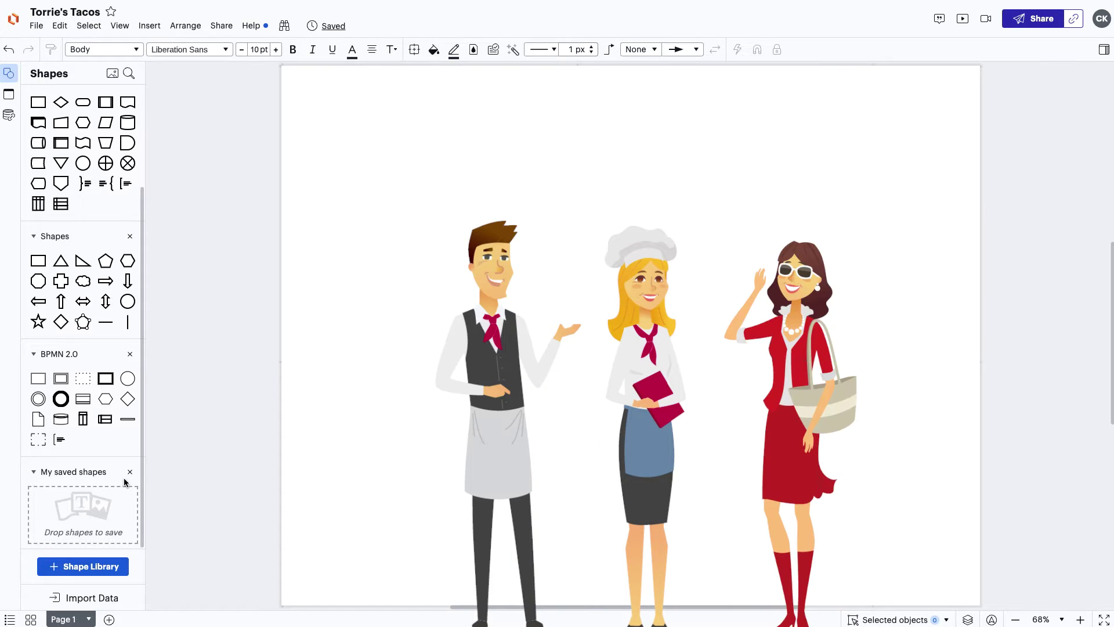
Expand the pool to three lanes and label the top lane Morgan.
{"action": "left_click", "coordinate": [1105, 49]}
{"action": "left_click", "coordinate": [1100, 195]}
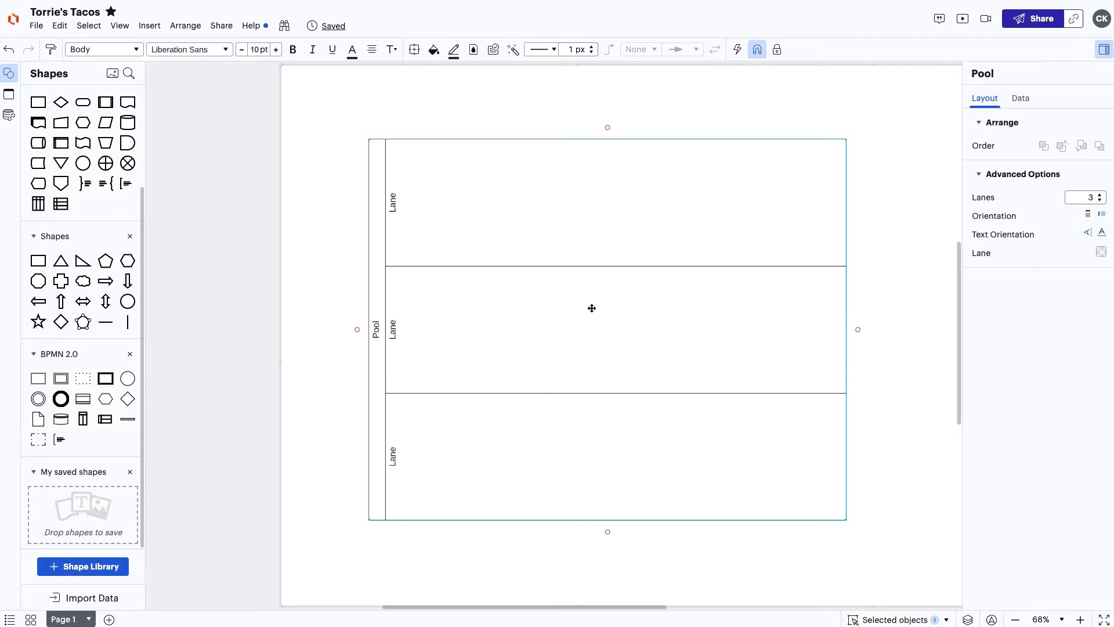
{"action": "double_click", "coordinate": [392, 239]}
{"action": "type", "text": "Morgan"}
Label the bottom lane Collin and drop a start event into the Morgan lane.
{"action": "key", "text": "Tab"}
{"action": "key", "text": "Tab"}
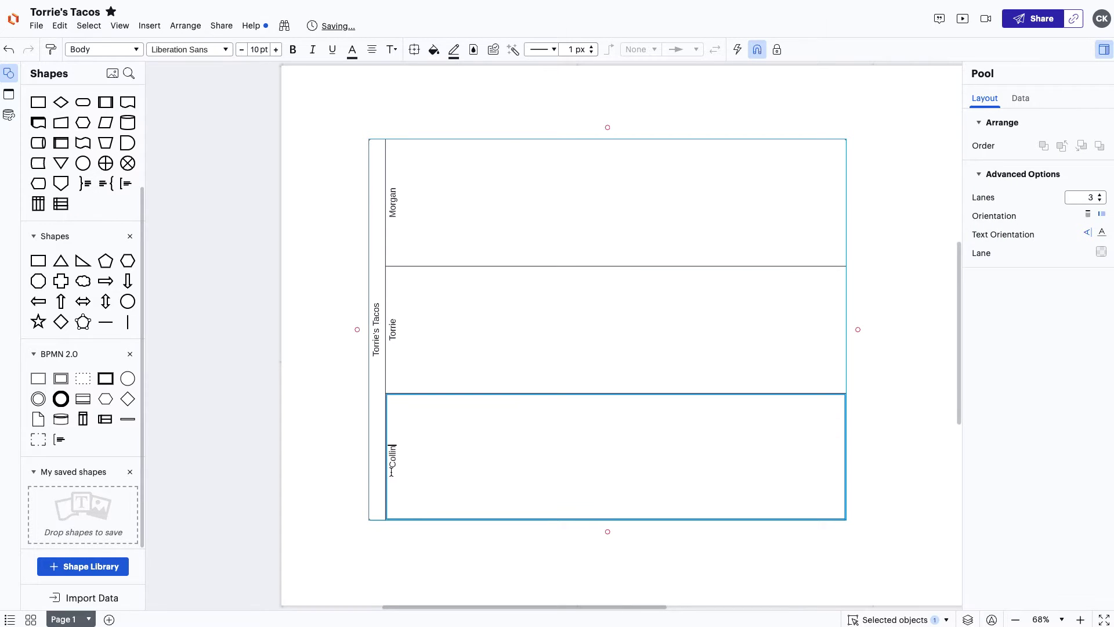
{"action": "type", "text": "Collin"}
{"action": "left_click", "coordinate": [389, 537]}
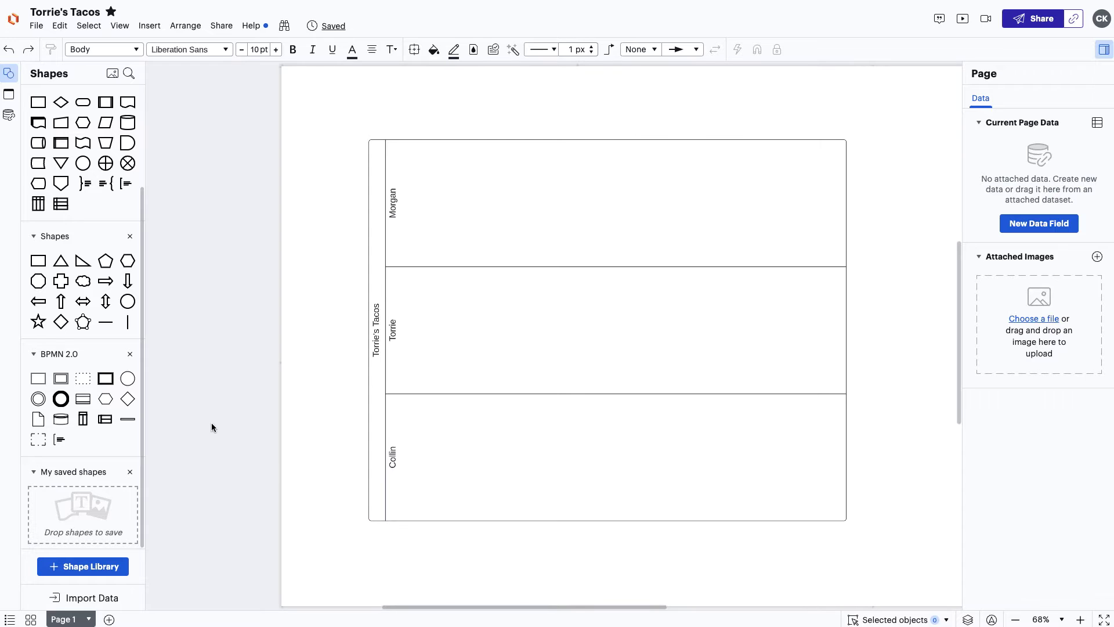
{"action": "left_click_drag", "start_coordinate": [128, 382], "coordinate": [539, 207]}
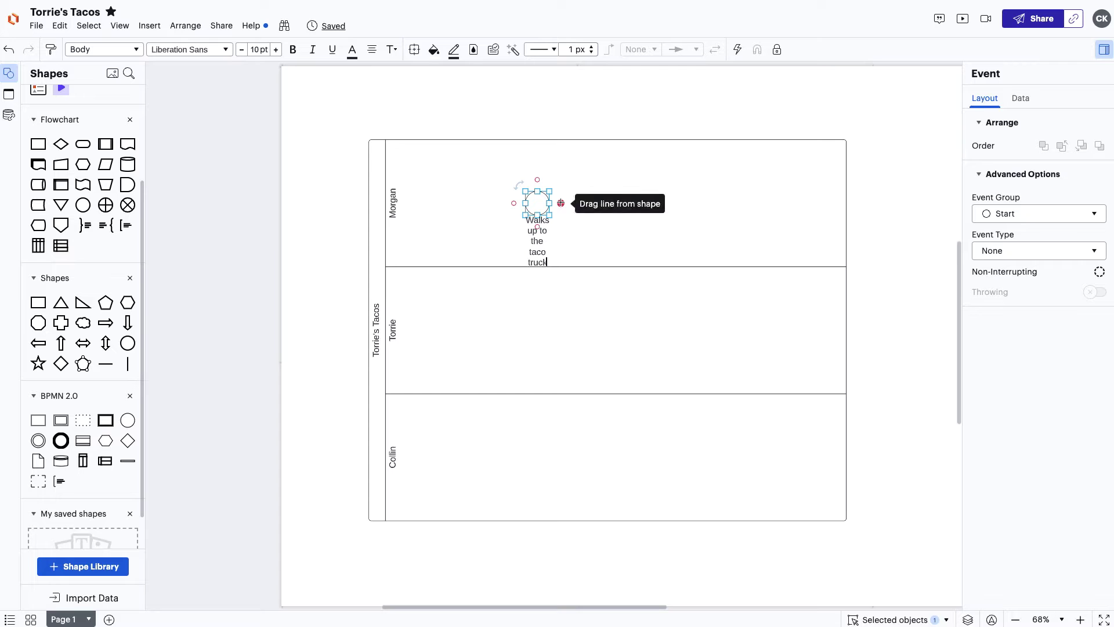
Connect the start event to a new 'Reviews menu' task.
{"action": "left_click_drag", "start_coordinate": [561, 203], "coordinate": [686, 204]}
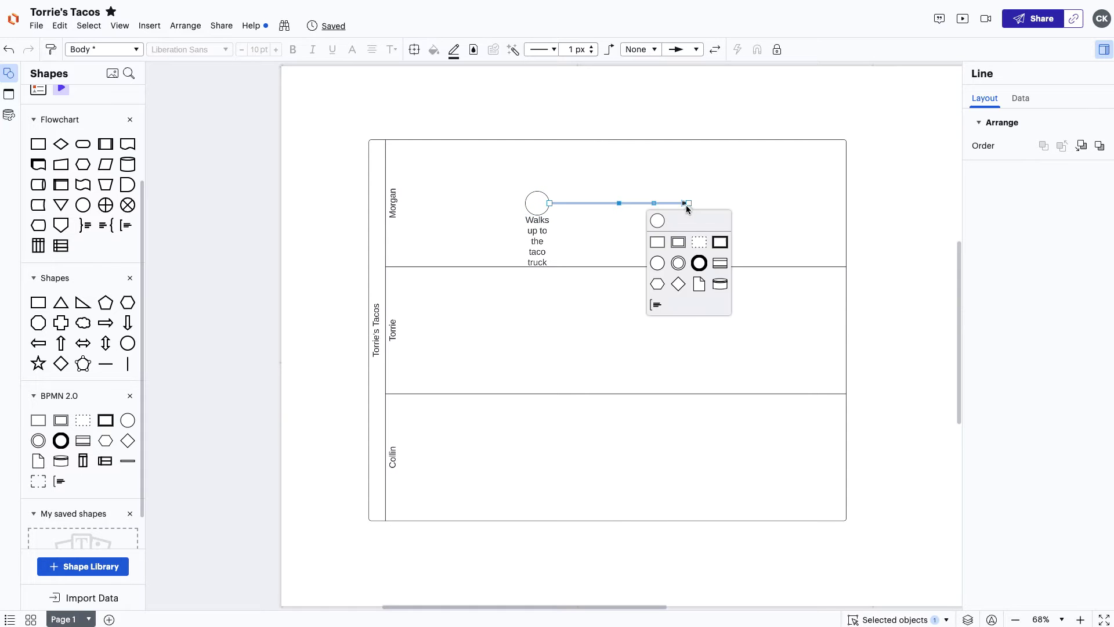
{"action": "left_click", "coordinate": [658, 241]}
{"action": "type", "text": "Reviews menu"}
{"action": "left_click", "coordinate": [729, 248]}
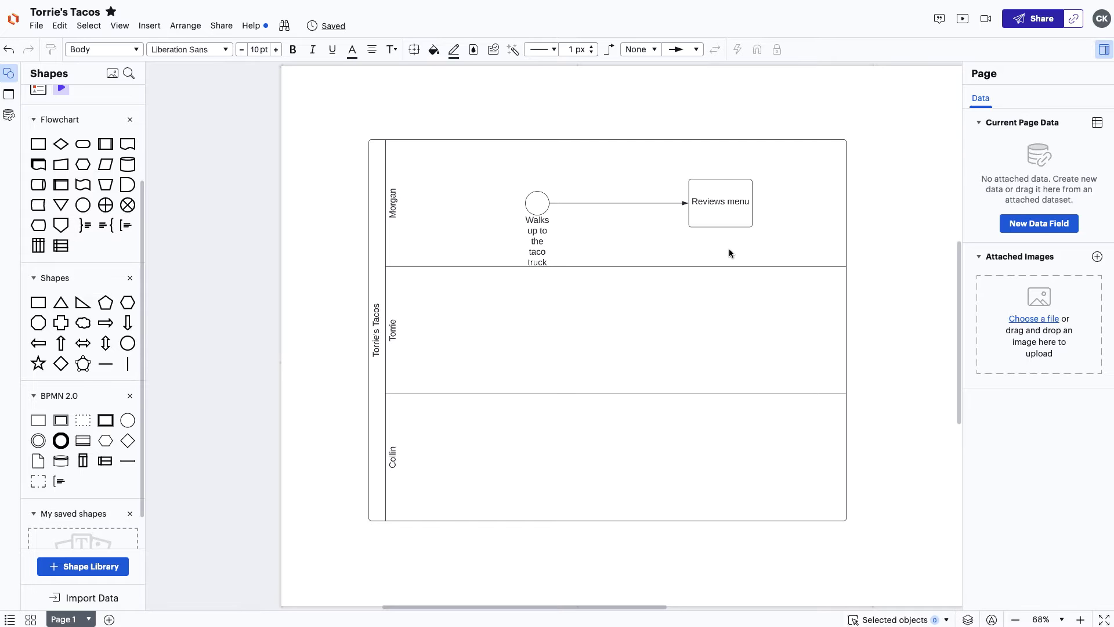
Add a Decision gateway after the Reviews menu task.
{"action": "left_click_drag", "start_coordinate": [753, 202], "coordinate": [907, 202]}
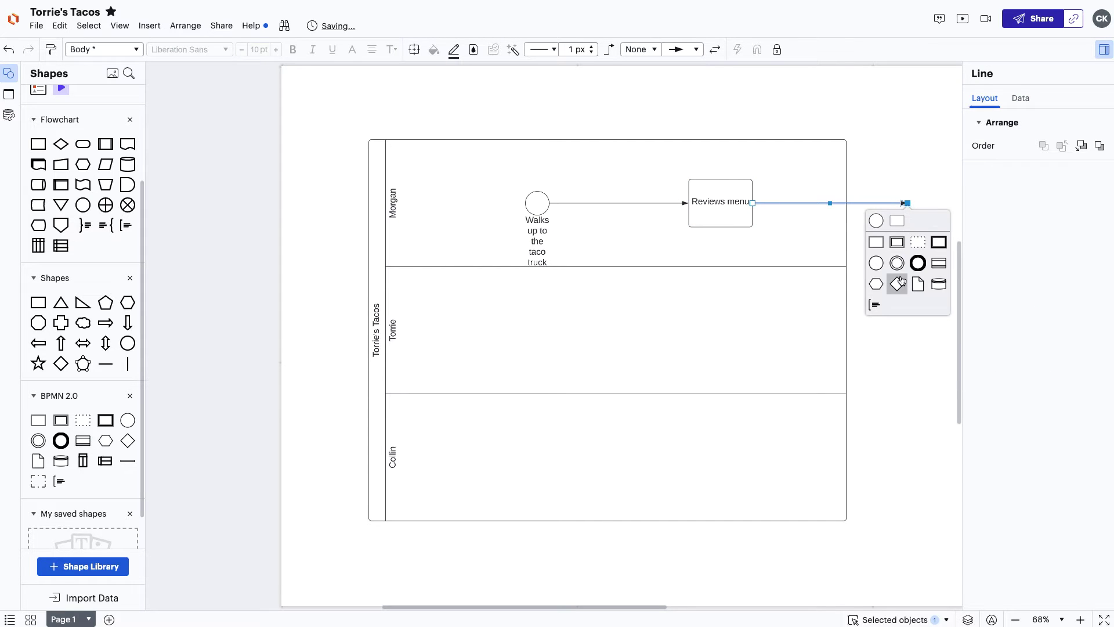
{"action": "left_click", "coordinate": [898, 282]}
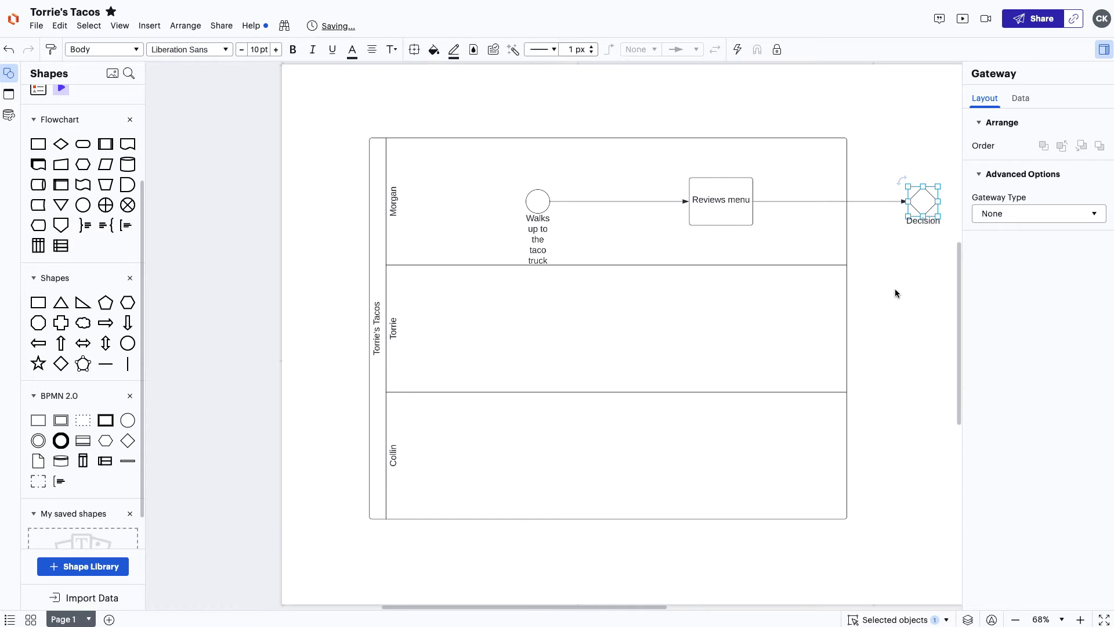
{"action": "left_click", "coordinate": [895, 293]}
{"action": "left_click_drag", "start_coordinate": [847, 294], "coordinate": [981, 292]}
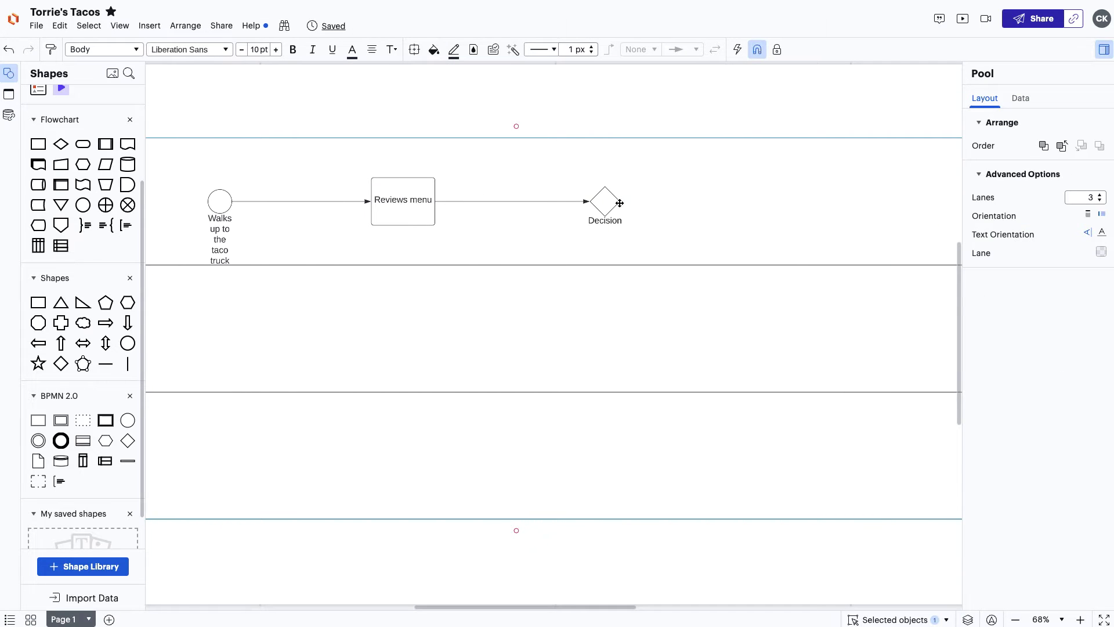
Draw a flow out of the Decision gateway labelled 'Wants to order'.
{"action": "left_click", "coordinate": [620, 203]}
{"action": "left_click_drag", "start_coordinate": [723, 205], "coordinate": [723, 205]}
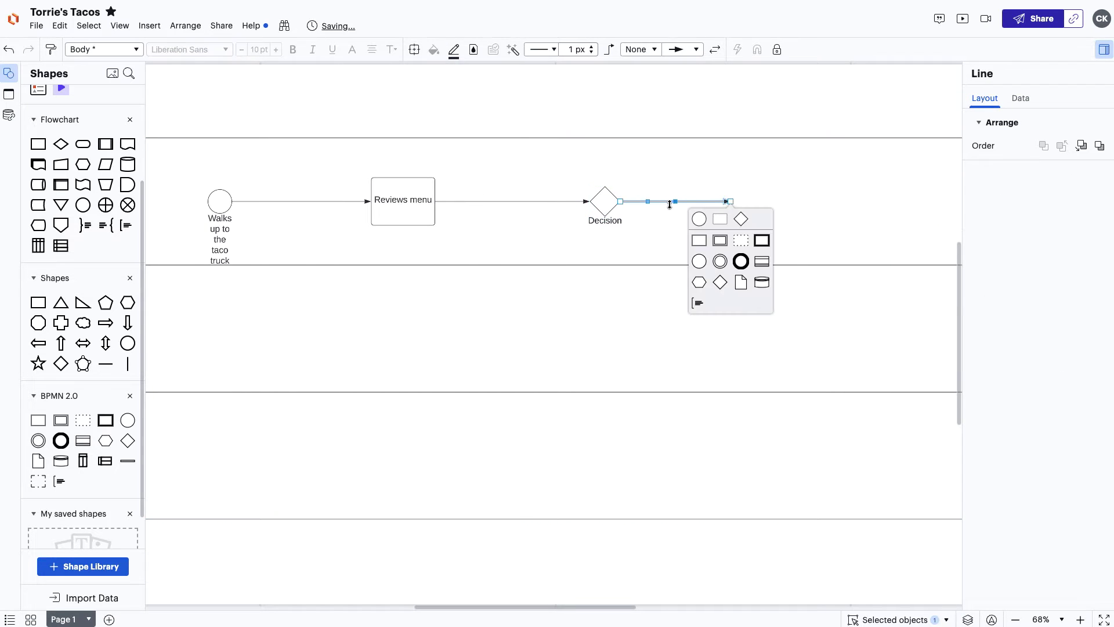
{"action": "type", "text": "Wai"}
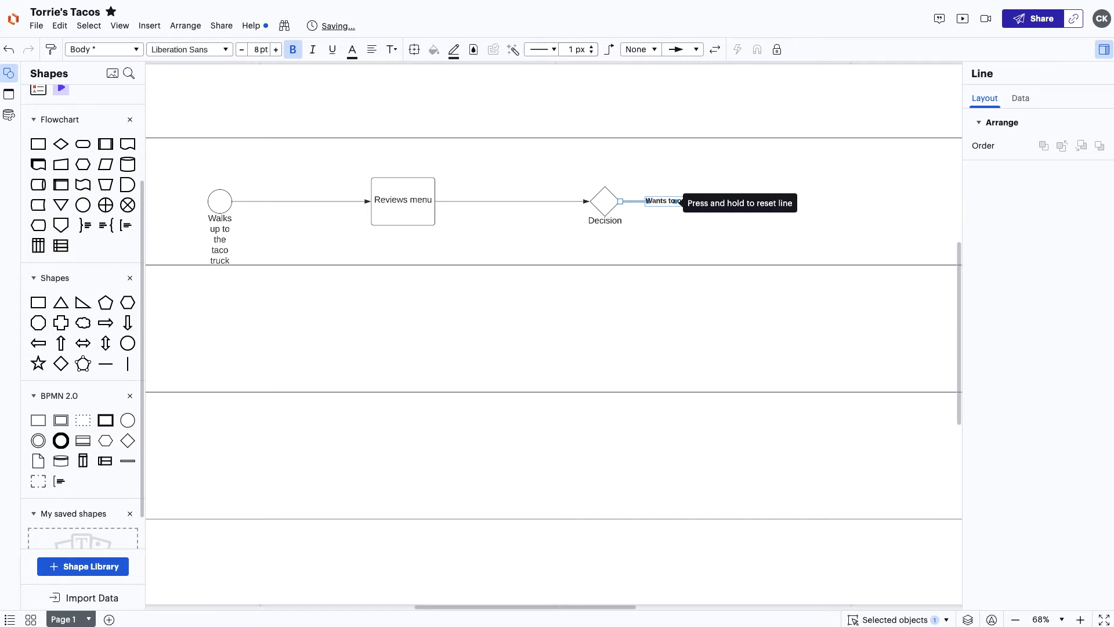
{"action": "left_click", "coordinate": [666, 232]}
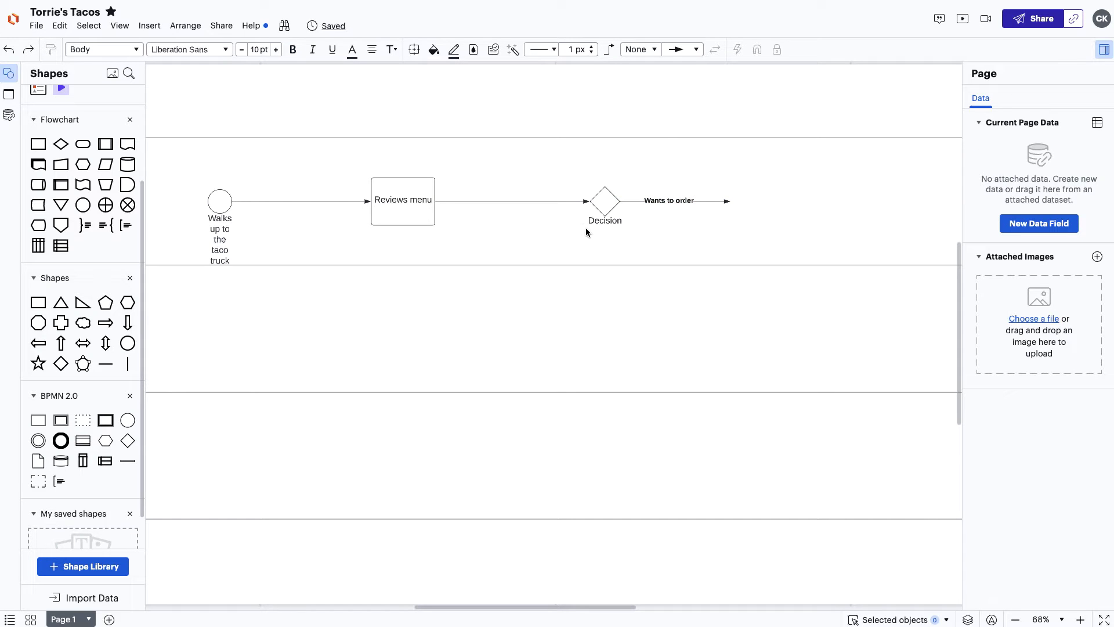
{"action": "left_click", "coordinate": [427, 217]}
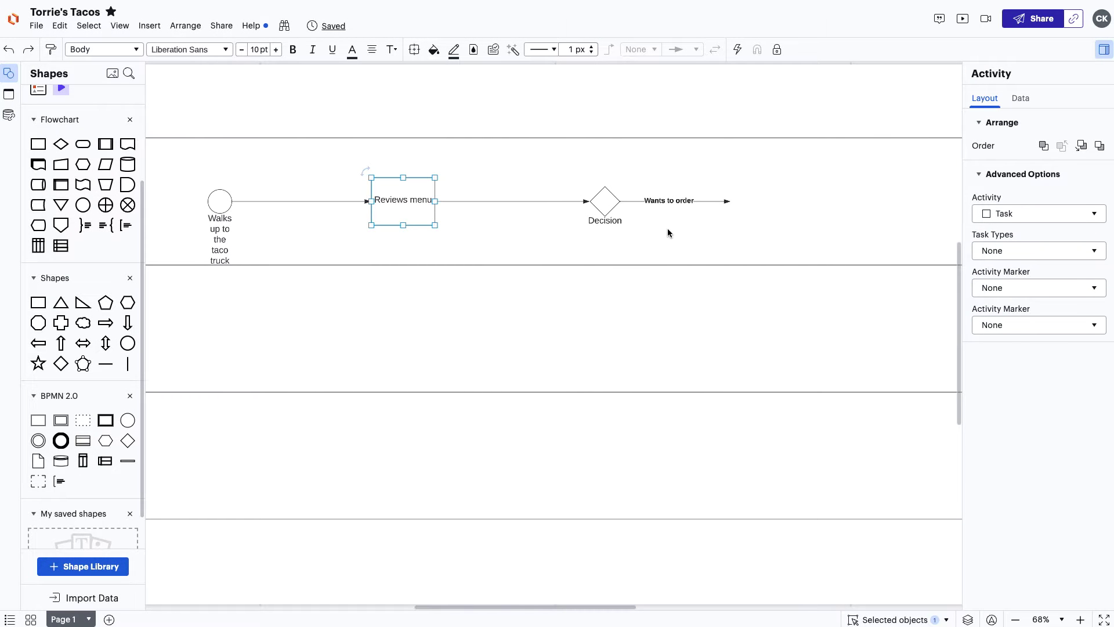
{"action": "left_click", "coordinate": [669, 229]}
Place an 'Orders taco' task after the flow and make it a Send task.
{"action": "left_click_drag", "start_coordinate": [38, 425], "coordinate": [764, 204]}
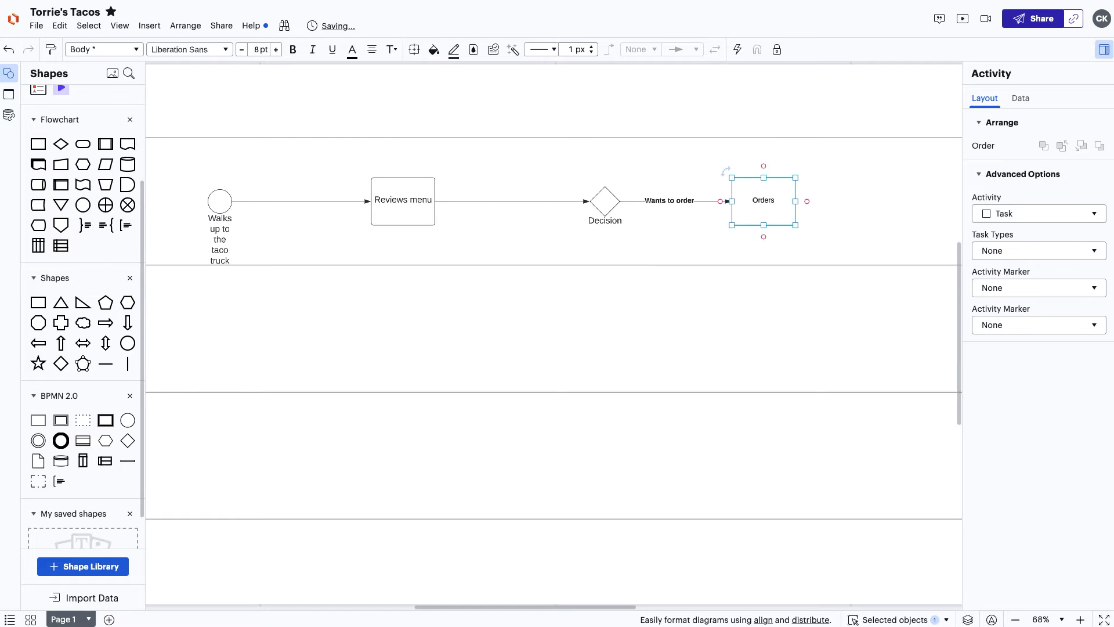
{"action": "type", "text": "o"}
{"action": "left_click", "coordinate": [998, 250]}
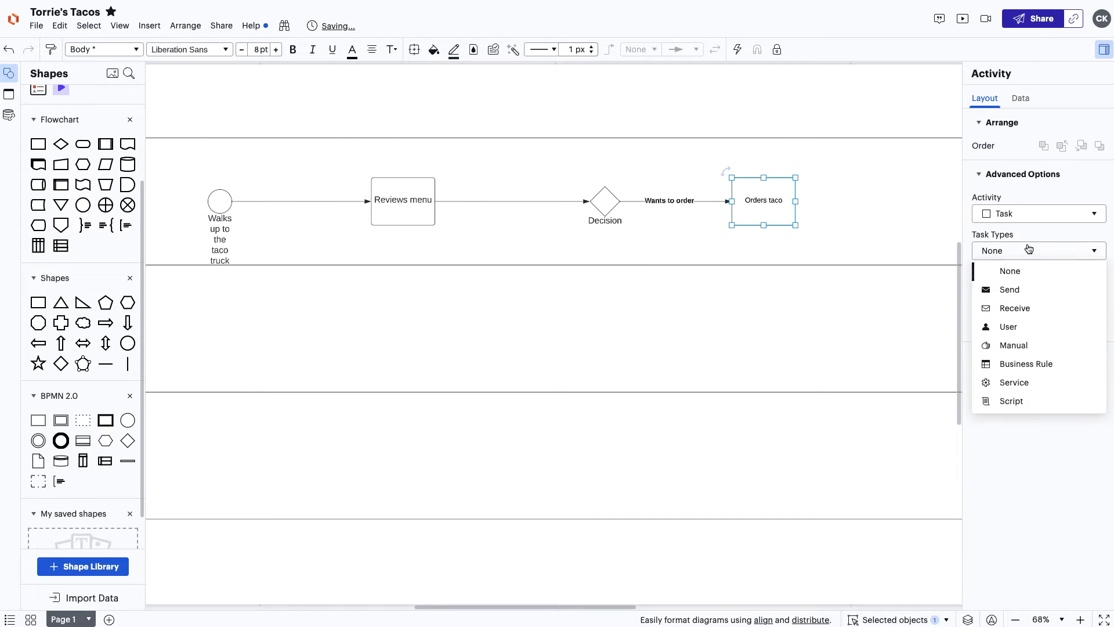
{"action": "left_click", "coordinate": [1025, 291]}
{"action": "left_click", "coordinate": [928, 242]}
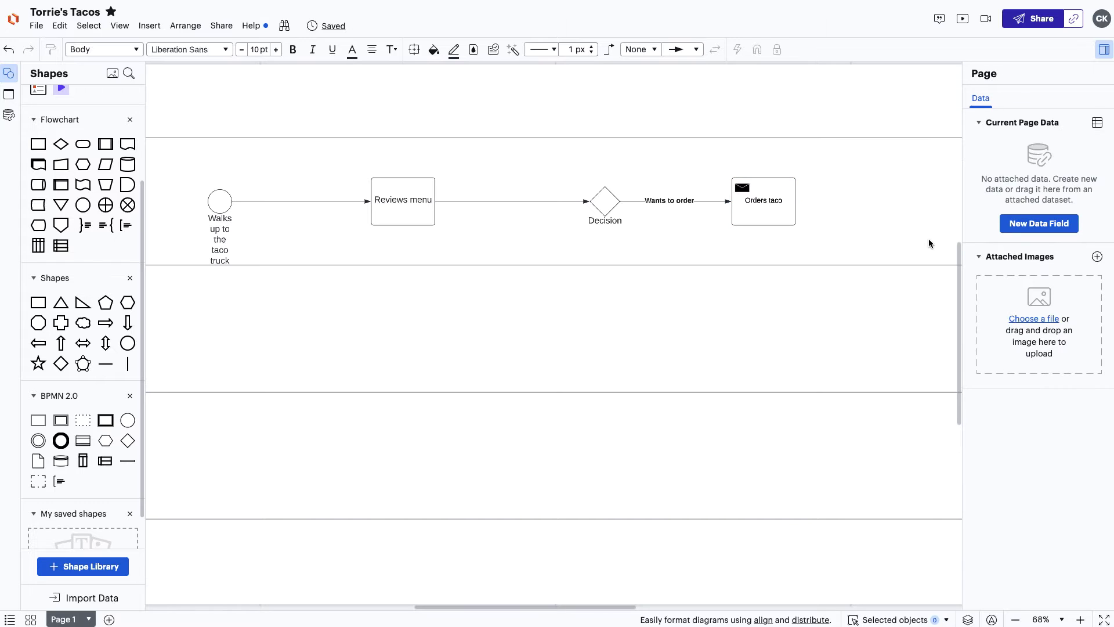
Follow Orders taco with a Timer intermediate event labelled Wait.
{"action": "left_click_drag", "start_coordinate": [797, 202], "coordinate": [887, 201]}
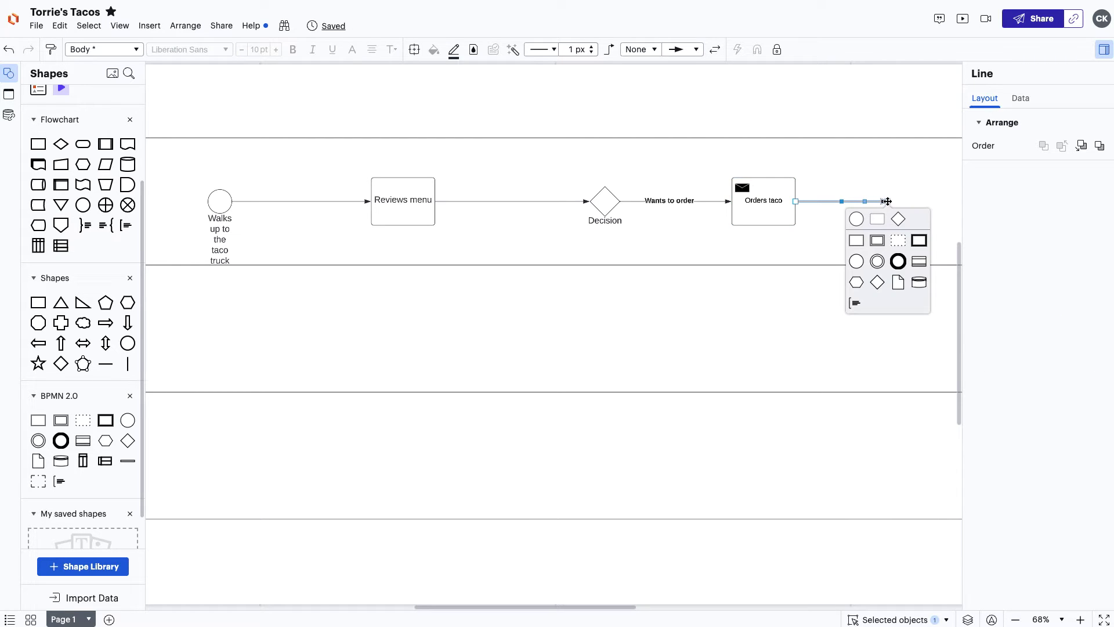
{"action": "left_click", "coordinate": [877, 261]}
{"action": "left_click", "coordinate": [1007, 252]}
{"action": "left_click", "coordinate": [1007, 308]}
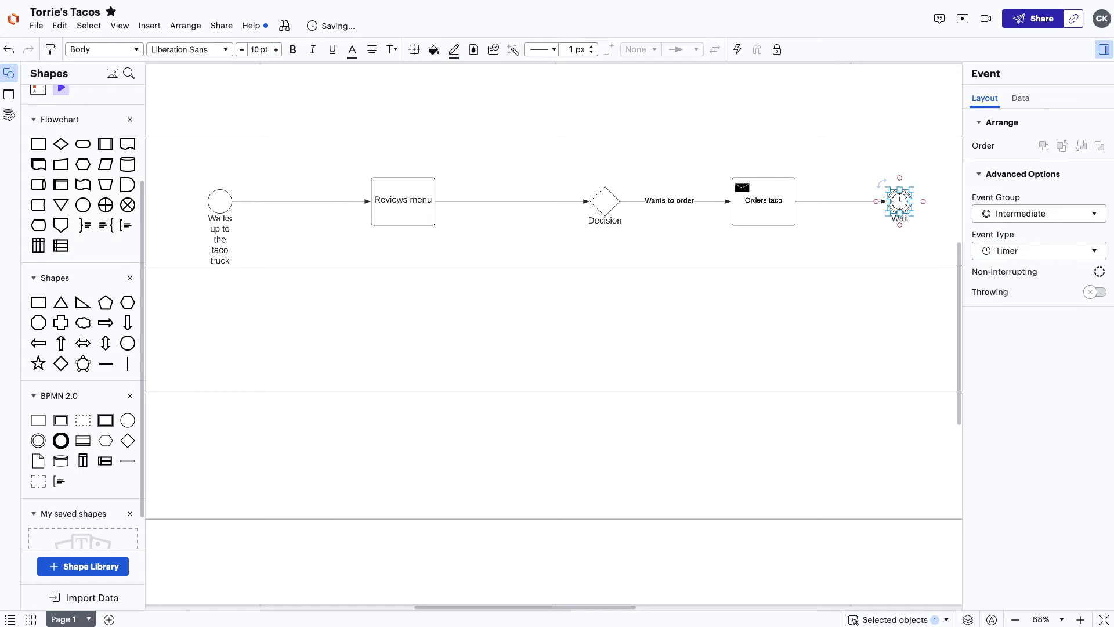
{"action": "left_click", "coordinate": [895, 235]}
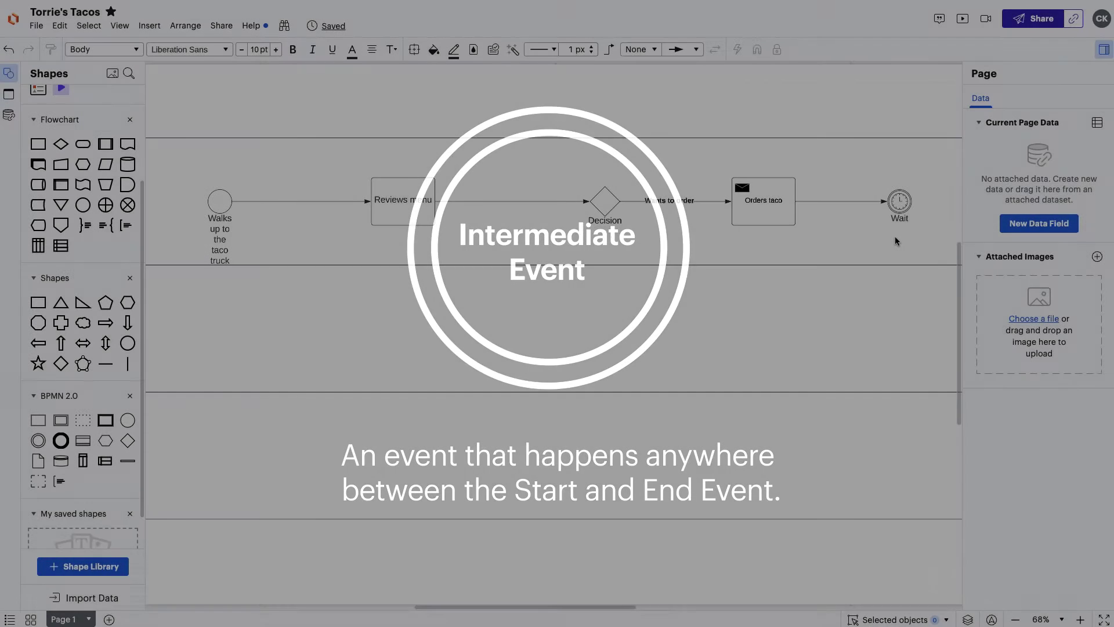
Link Orders taco down to an 'Order received' start event with a dashed, circle-start flow.
{"action": "left_click_drag", "start_coordinate": [764, 225], "coordinate": [764, 324]}
{"action": "left_click", "coordinate": [733, 340]}
{"action": "type", "text": "Order received"}
{"action": "left_click", "coordinate": [760, 275]}
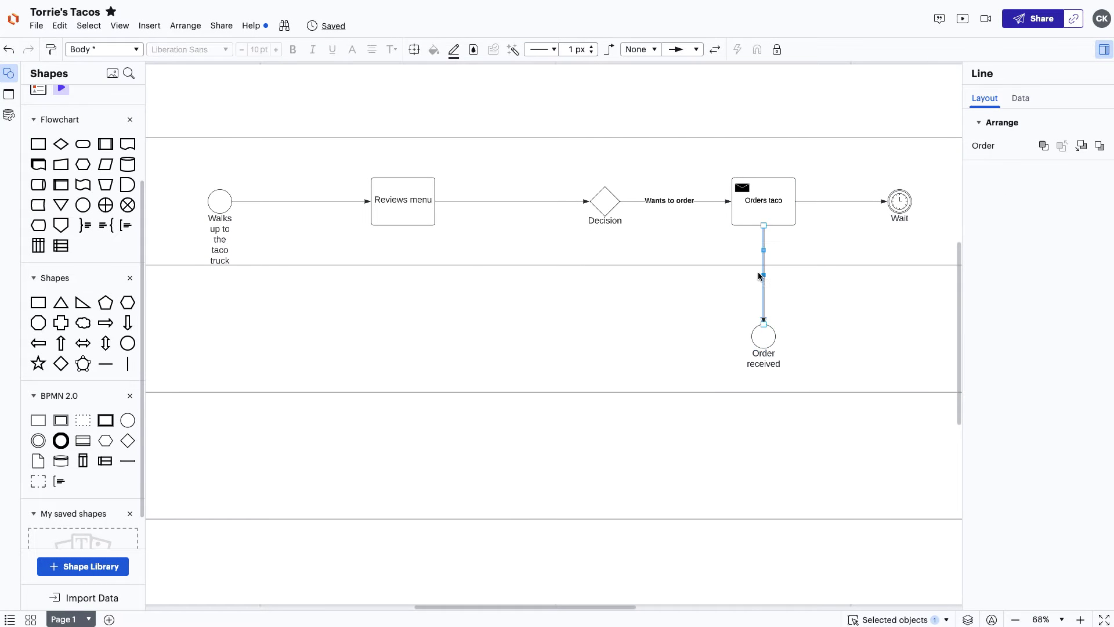
{"action": "left_click", "coordinate": [636, 50]}
{"action": "left_click", "coordinate": [636, 82]}
{"action": "left_click", "coordinate": [805, 326]}
Add a 'Makes taco' Manual task after Order received.
{"action": "left_click_drag", "start_coordinate": [805, 325], "coordinate": [572, 328]}
{"action": "left_click", "coordinate": [542, 368]}
{"action": "type", "text": "Makes taco"}
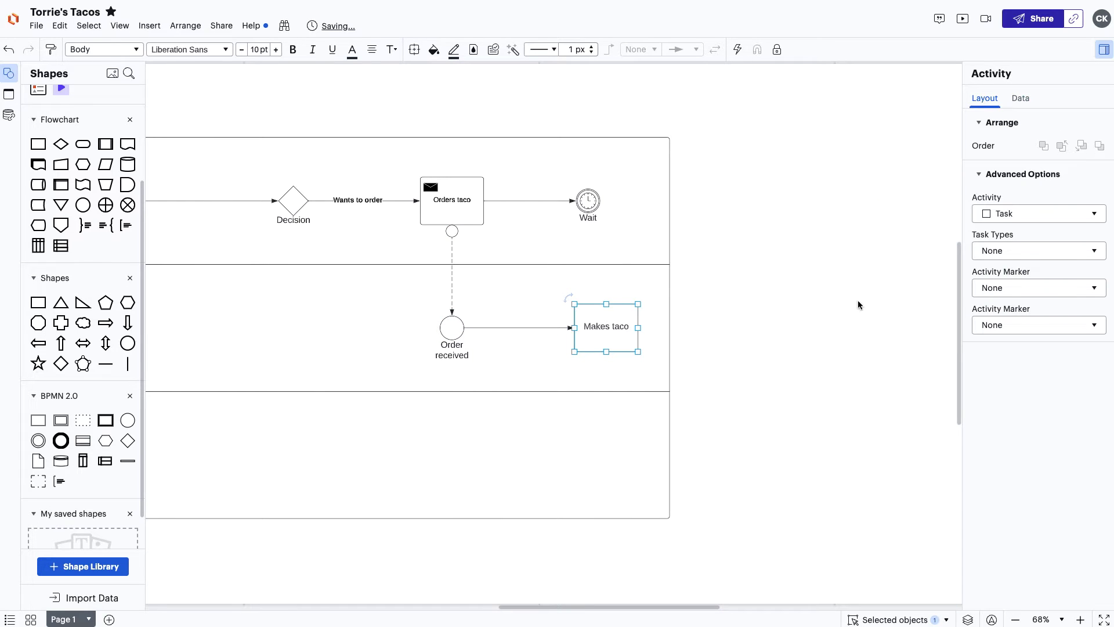
{"action": "left_click", "coordinate": [1039, 250]}
{"action": "left_click", "coordinate": [1024, 348]}
Add a 'Gives taco to customer' task after Makes taco.
{"action": "left_click_drag", "start_coordinate": [639, 328], "coordinate": [748, 327]}
{"action": "left_click", "coordinate": [720, 367]}
{"action": "type", "text": "Gives taco to"}
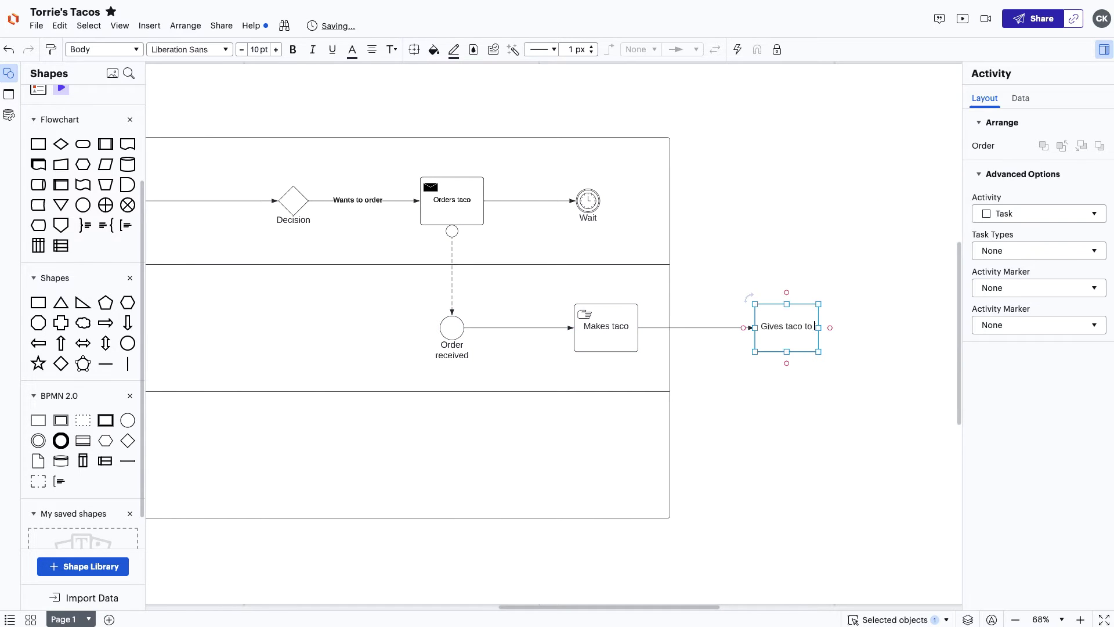
{"action": "type", "text": " customer"}
{"action": "left_click", "coordinate": [1039, 250]}
Connect Gives taco to customer to a 'Receives taco' task, followed by 'Pays (transaction)'.
{"action": "type", "text": "Req"}
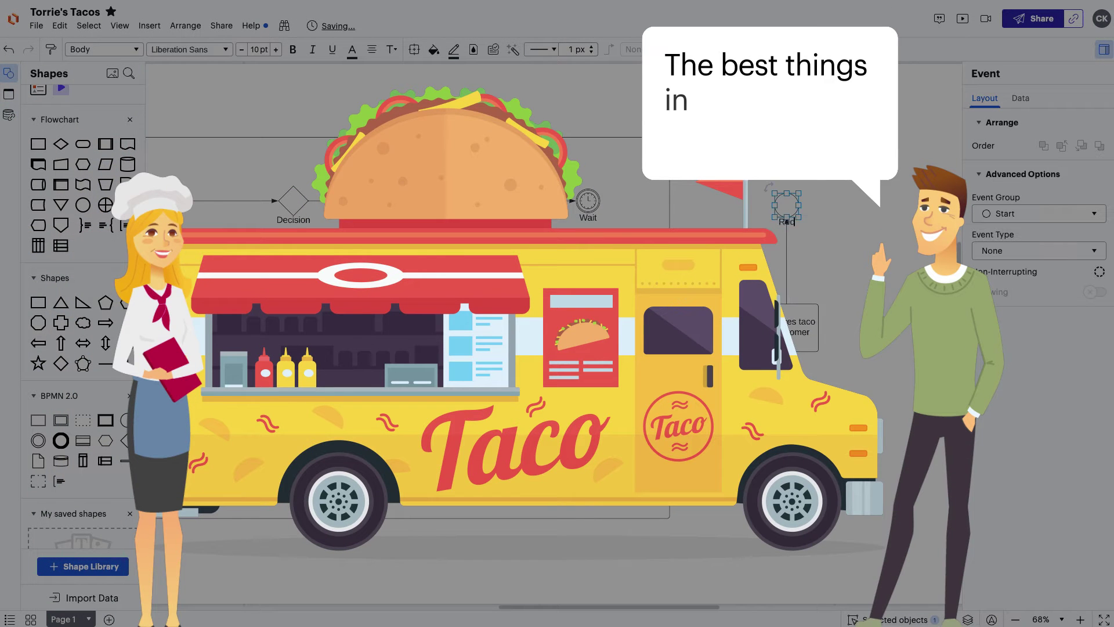
{"action": "type", "text": "eives taco"}
{"action": "left_click_drag", "start_coordinate": [787, 215], "coordinate": [786, 298]}
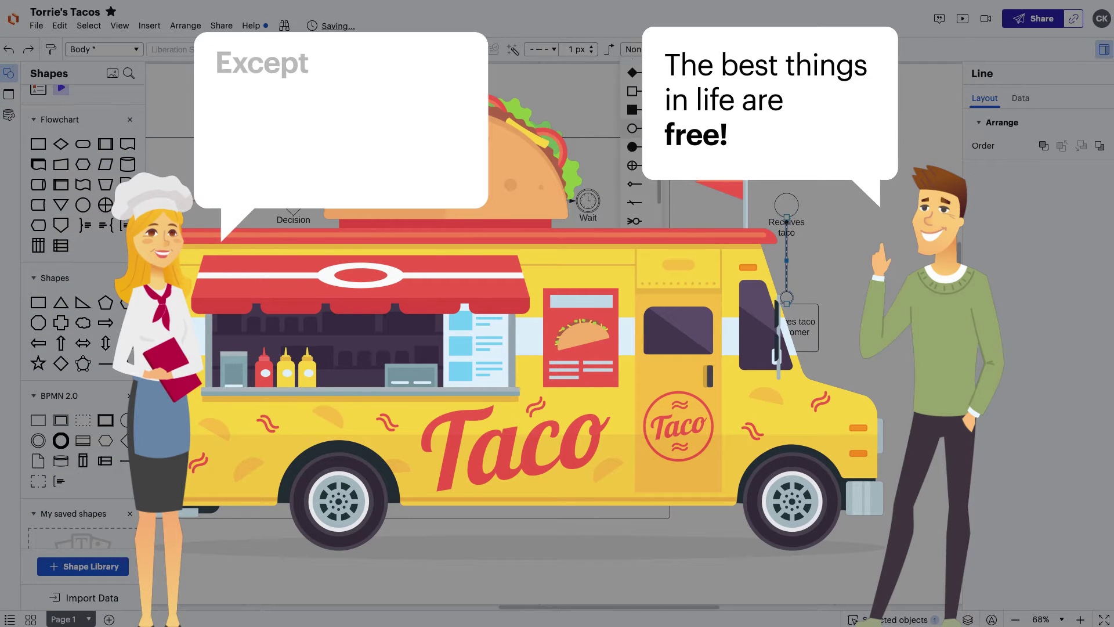
{"action": "left_click_drag", "start_coordinate": [597, 200], "coordinate": [908, 200]}
{"action": "left_click", "coordinate": [883, 243]}
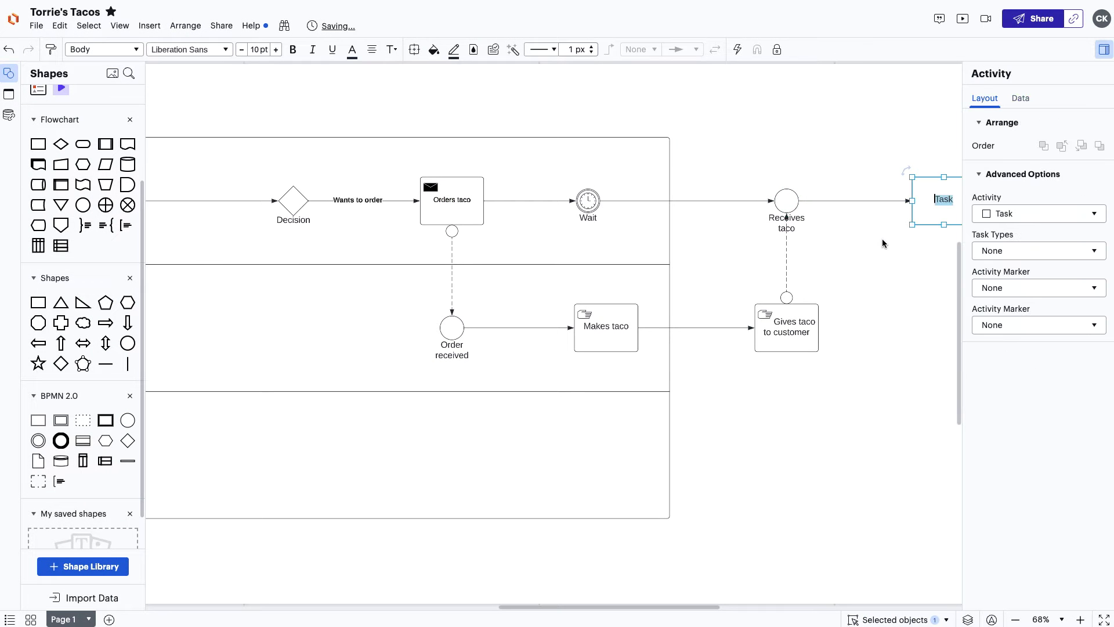
{"action": "type", "text": "Pays (transaction)"}
{"action": "scroll", "coordinate": [879, 241], "scroll_direction": "right", "scroll_amount": 10}
{"action": "left_click", "coordinate": [653, 304]}
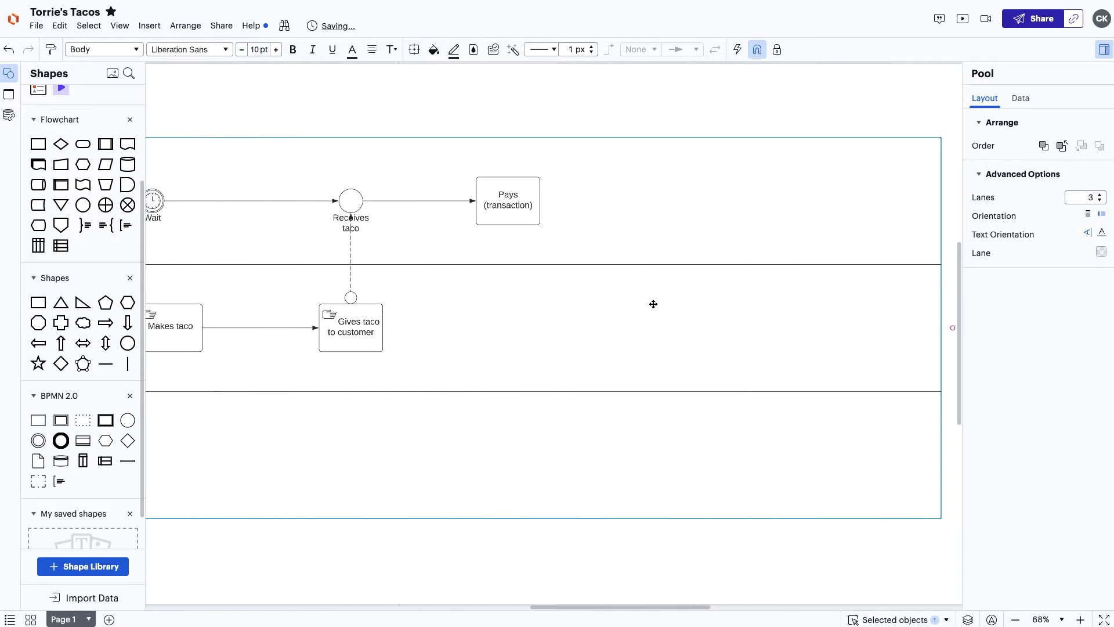
Add a 'Card received (transaction)' start event in the bottom lane, fed from Pays.
{"action": "key", "text": "Escape"}
{"action": "left_click_drag", "start_coordinate": [508, 225], "coordinate": [509, 440]}
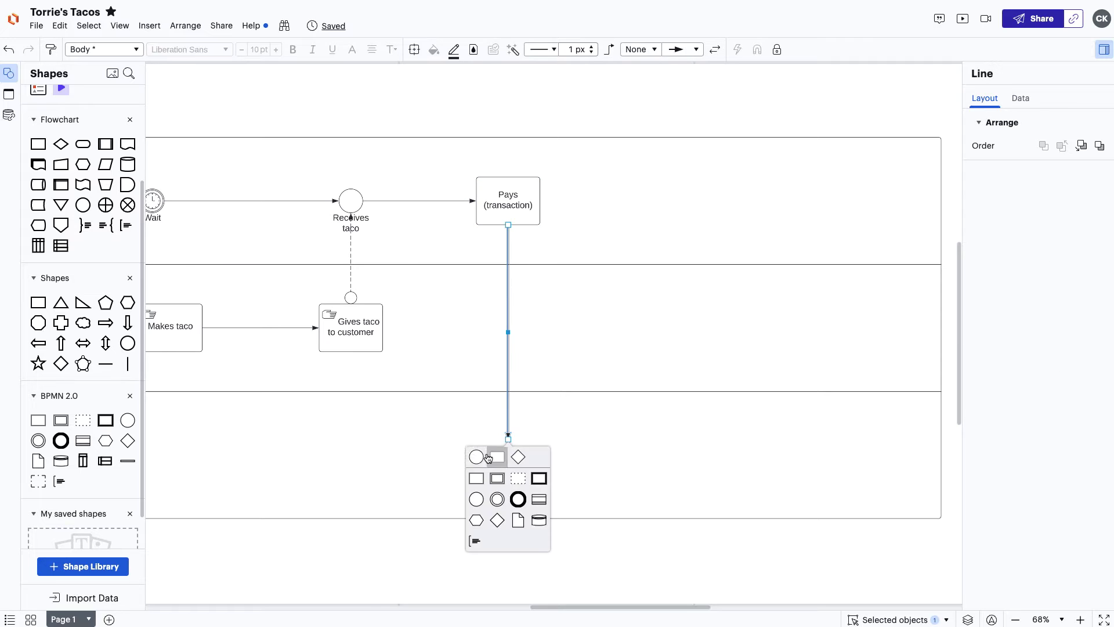
{"action": "left_click", "coordinate": [479, 459]}
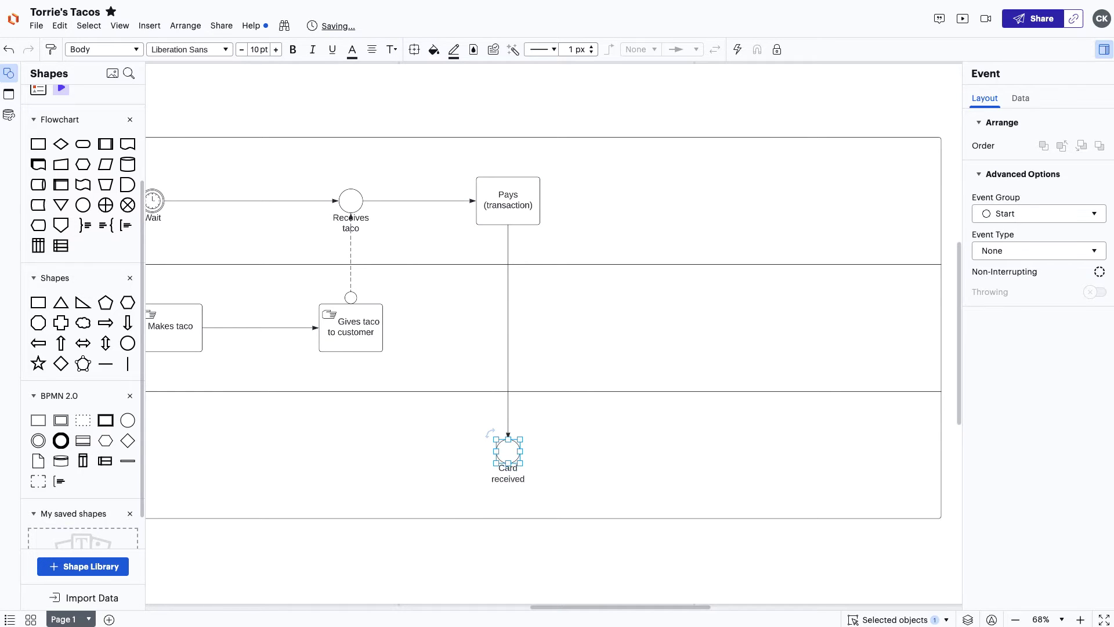
{"action": "type", "text": "Card received (transaction)"}
Give the flow into Card received a circle start and a dashed line.
{"action": "left_click", "coordinate": [508, 423]}
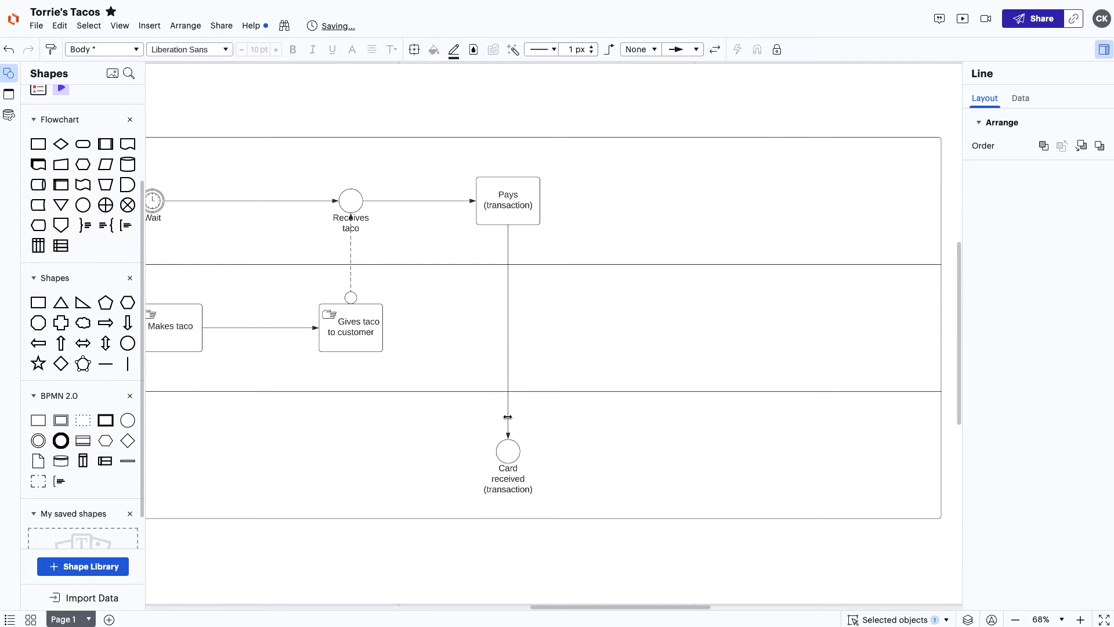
{"action": "left_click", "coordinate": [641, 50]}
{"action": "scroll", "coordinate": [639, 116], "scroll_direction": "down", "scroll_amount": 2}
{"action": "left_click", "coordinate": [634, 154]}
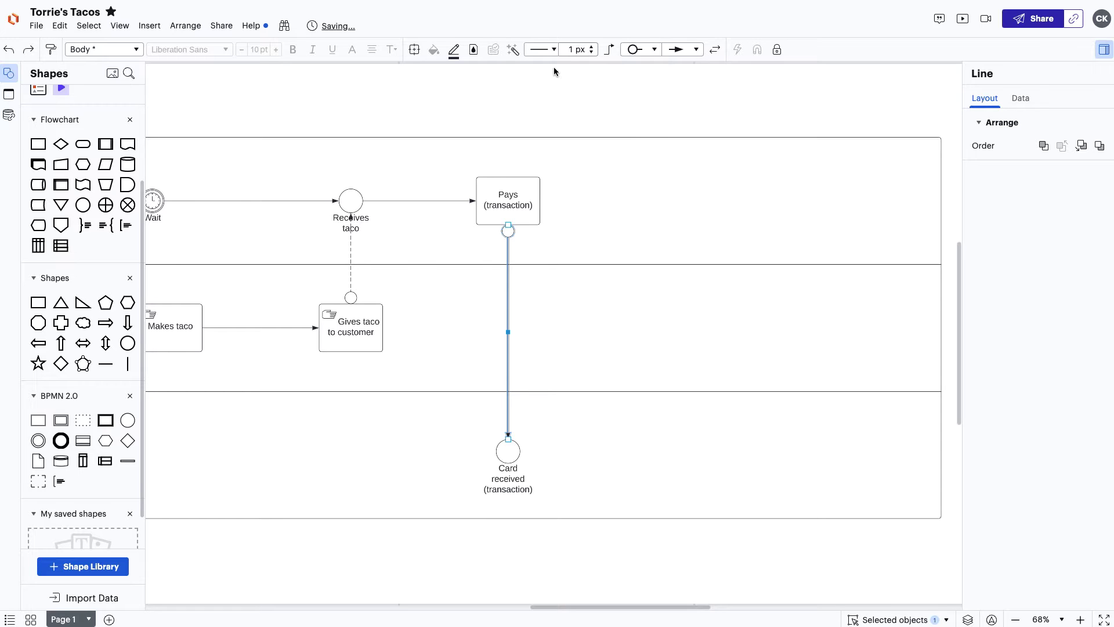
{"action": "left_click", "coordinate": [542, 49]}
{"action": "left_click", "coordinate": [548, 92]}
Chain 'Runs credit card (transaction)' and 'Returns credit card (transaction)' activities after Card received.
{"action": "left_click", "coordinate": [508, 452]}
{"action": "left_click_drag", "start_coordinate": [521, 452], "coordinate": [702, 451]}
{"action": "left_click", "coordinate": [614, 487]}
{"action": "type", "text": "Runs credit card (transaction)"}
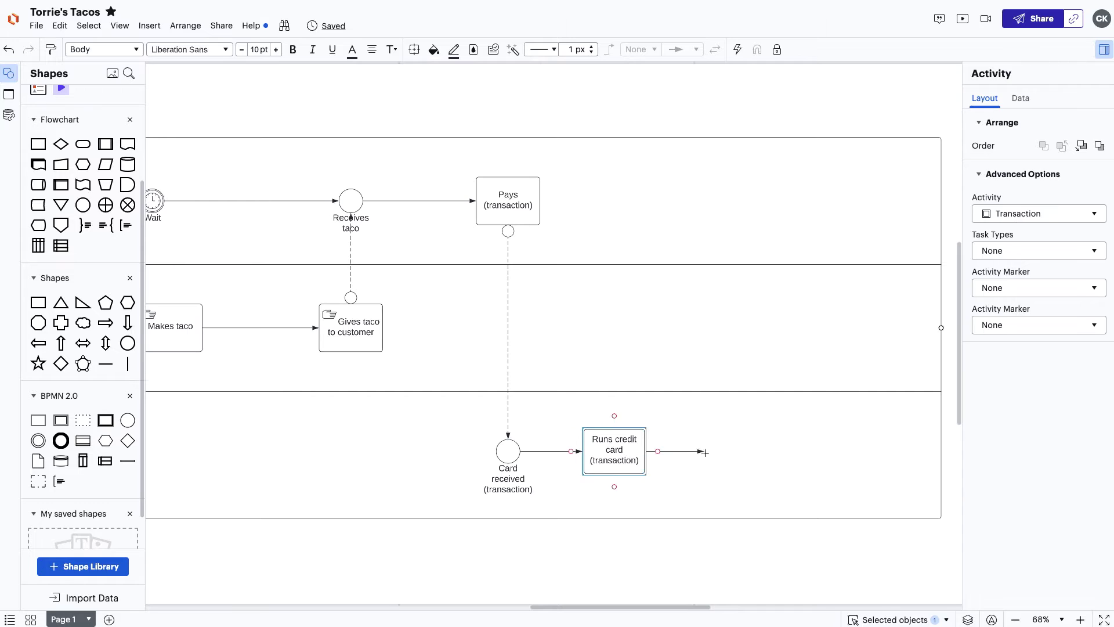
{"action": "left_click", "coordinate": [703, 490]}
{"action": "type", "text": "Returns credit card (transaction)"}
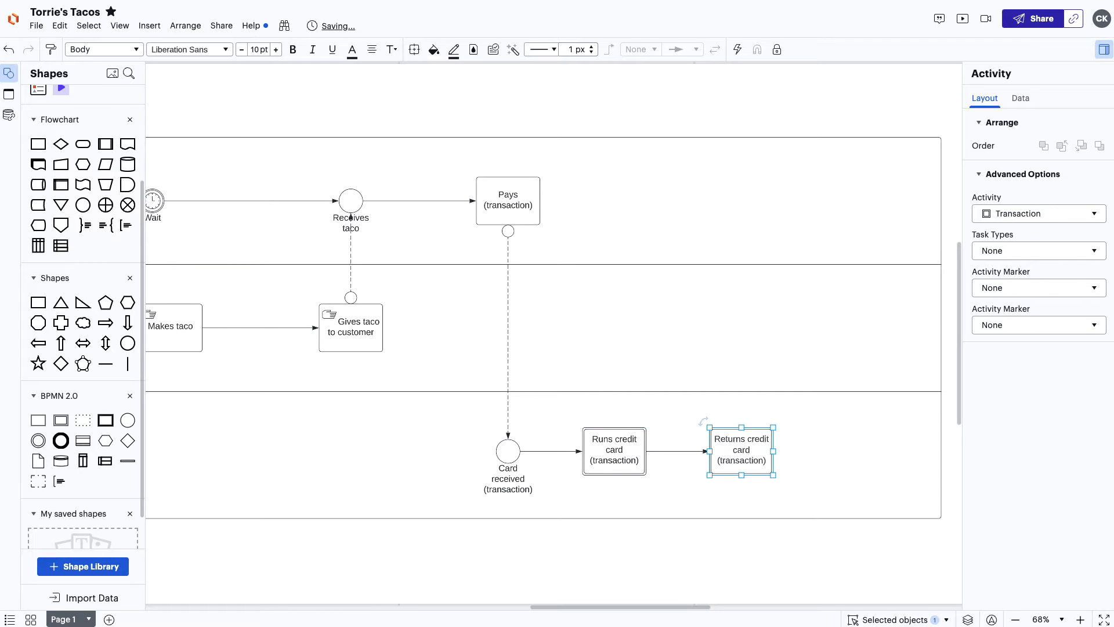
{"action": "left_click", "coordinate": [789, 482]}
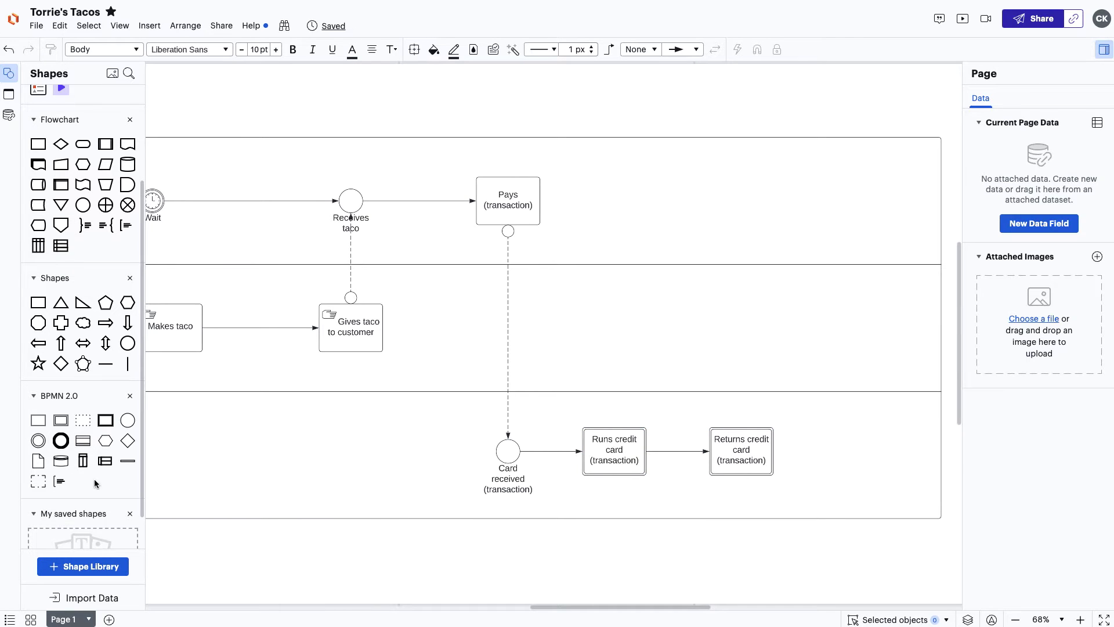
Wrap the two credit card activities in a group labelled 'Transaction Process'.
{"action": "left_click_drag", "start_coordinate": [38, 481], "coordinate": [660, 479]}
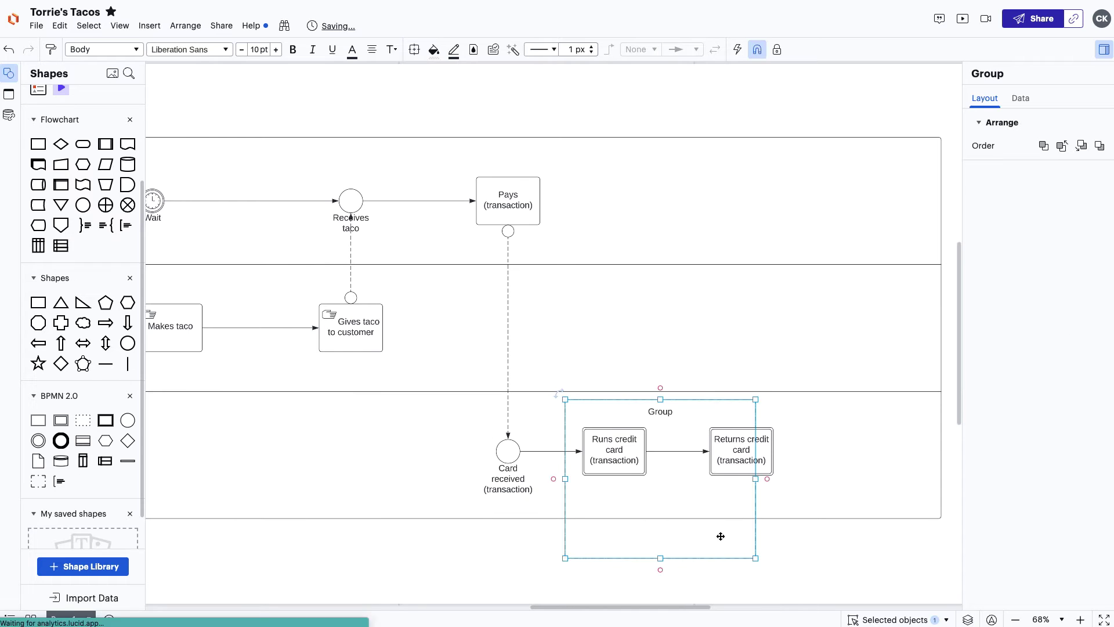
{"action": "left_click_drag", "start_coordinate": [755, 557], "coordinate": [794, 496]}
{"action": "double_click", "coordinate": [684, 413]}
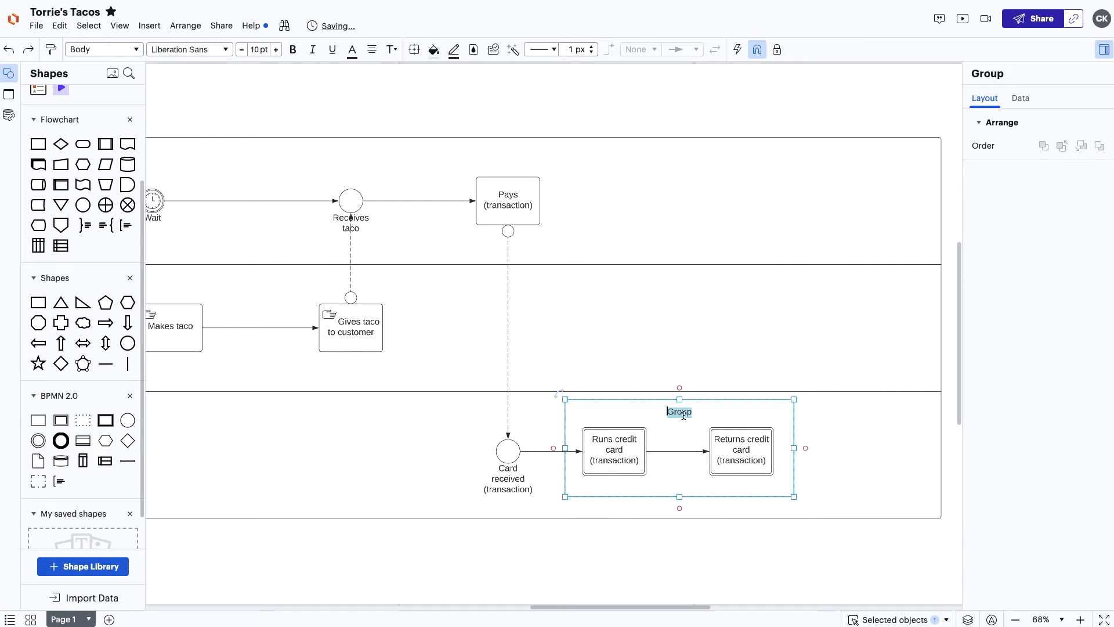
{"action": "type", "text": "Transaction Process"}
{"action": "left_click", "coordinate": [813, 413]}
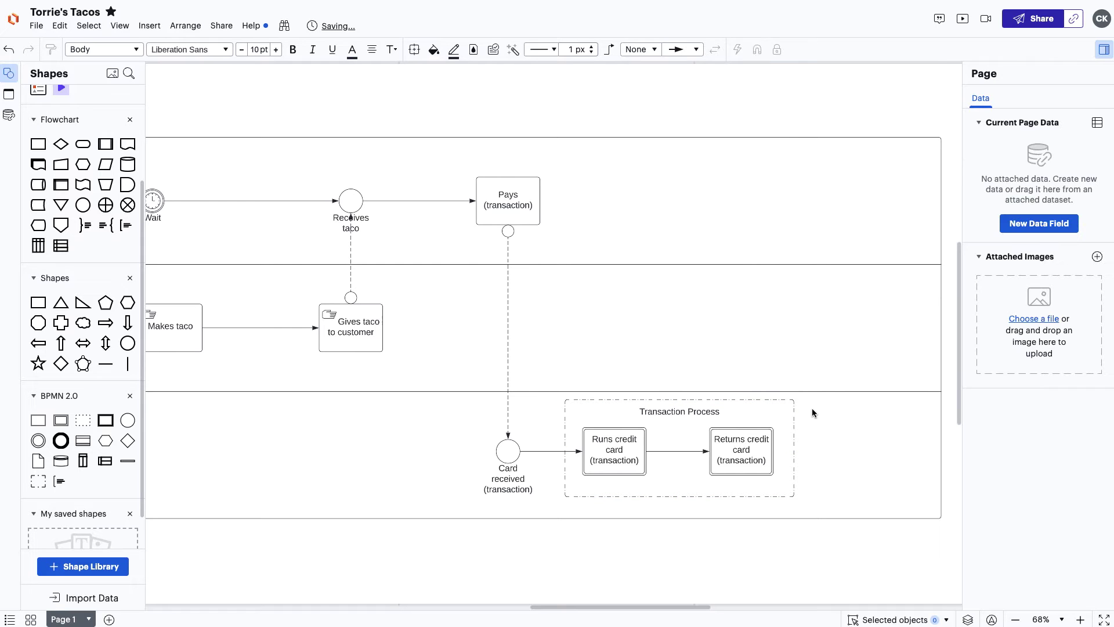
Add end events 'Transaction complete' and 'Receives card/receipt (transaction)' after Returns credit card.
{"action": "left_click_drag", "start_coordinate": [775, 451], "coordinate": [833, 451]}
{"action": "left_click", "coordinate": [841, 513]}
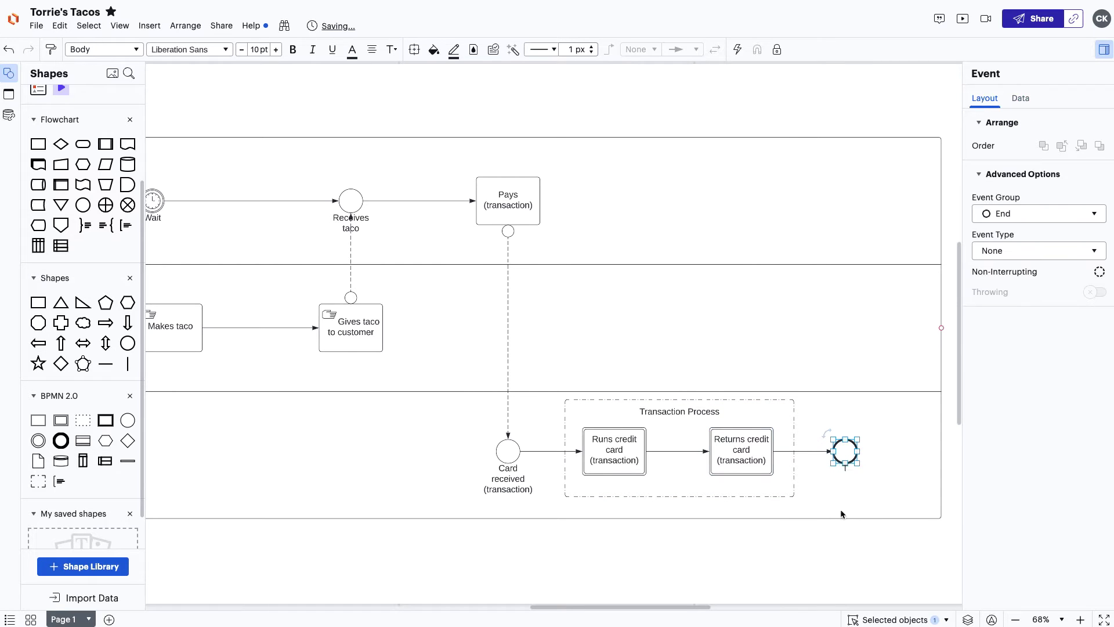
{"action": "type", "text": "Transaction complete"}
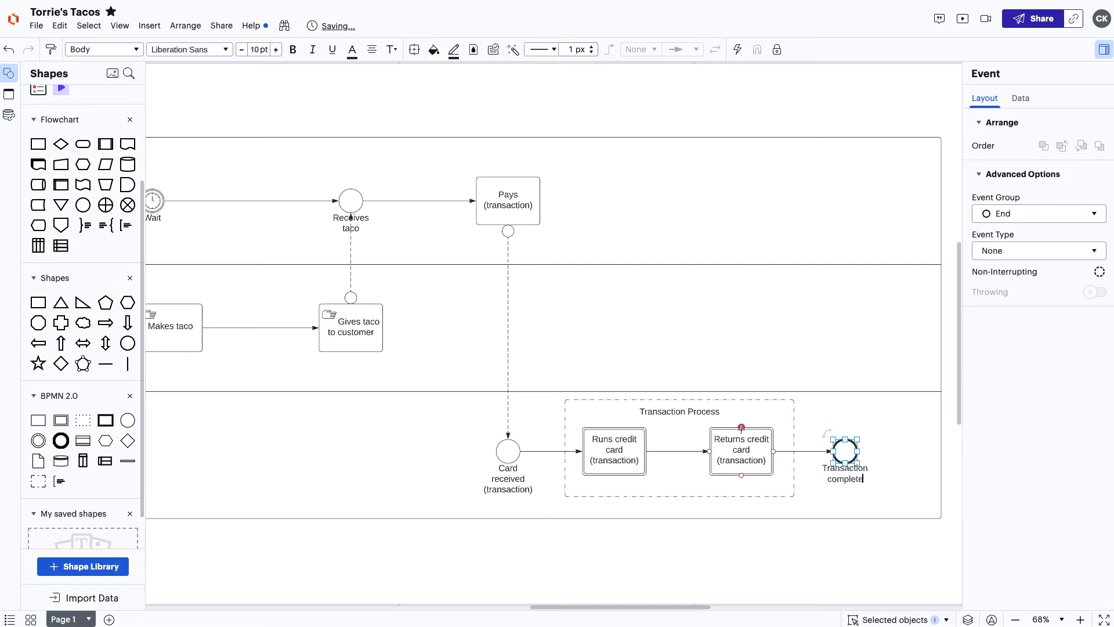
{"action": "left_click_drag", "start_coordinate": [741, 428], "coordinate": [742, 216]}
{"action": "left_click", "coordinate": [750, 281]}
{"action": "type", "text": "Receives"}
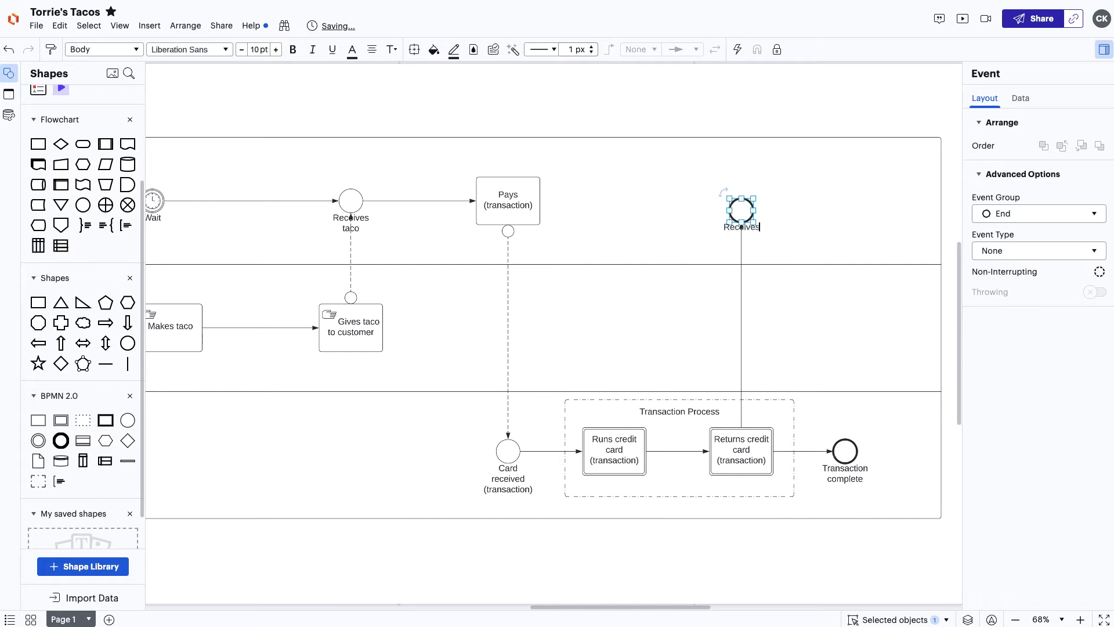
{"action": "type", "text": " card/receipt (transaction)"}
{"action": "left_click", "coordinate": [794, 239]}
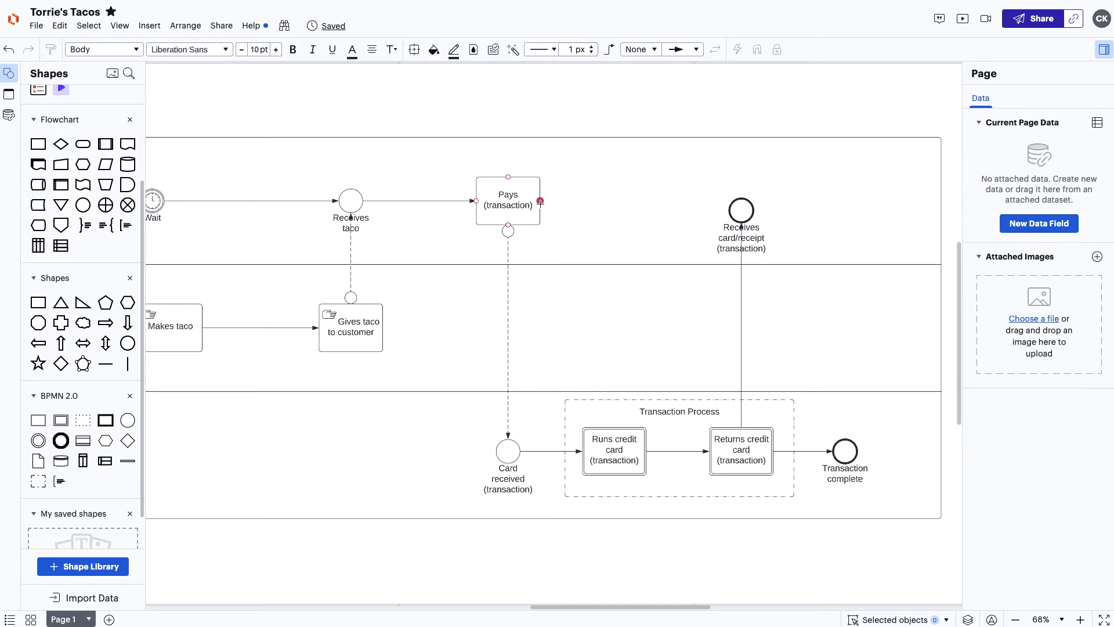
{"action": "left_click_drag", "start_coordinate": [541, 201], "coordinate": [591, 201]}
Add a Wait event after Pays and connect it to Receives card/receipt.
{"action": "left_click", "coordinate": [590, 259]}
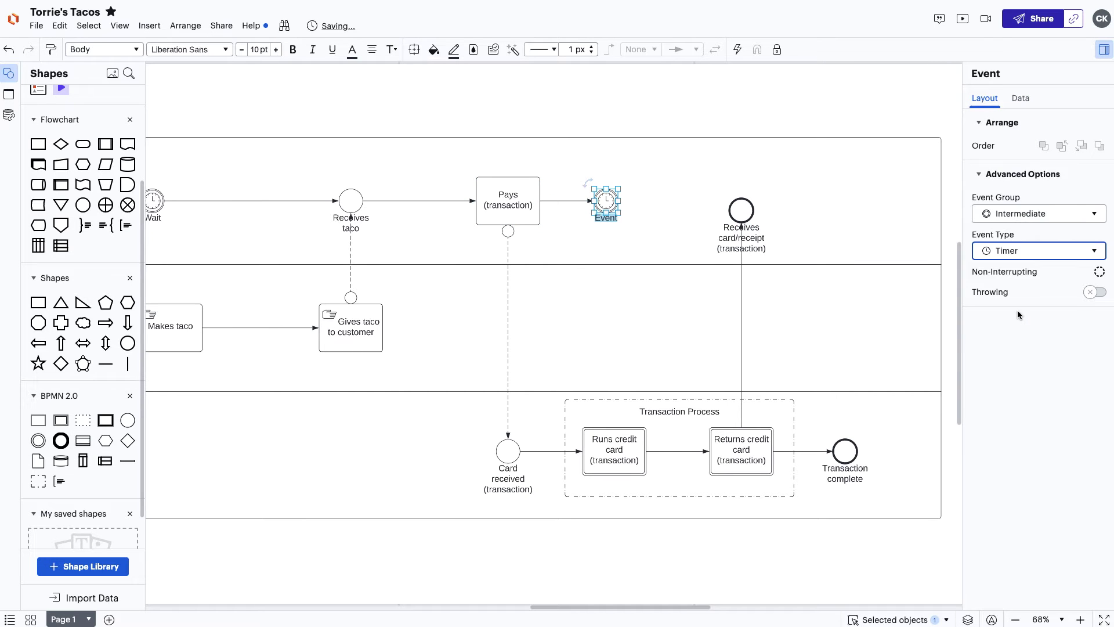
{"action": "type", "text": "Wait"}
{"action": "left_click_drag", "start_coordinate": [619, 201], "coordinate": [894, 201]}
{"action": "left_click", "coordinate": [746, 202]}
Add an Eats taco task and a Leaves end event at the end of the customer lane.
{"action": "left_click", "coordinate": [773, 242]}
{"action": "type", "text": "Eats taco"}
{"action": "left_click", "coordinate": [904, 261]}
{"action": "type", "text": "Leaves"}
{"action": "left_click", "coordinate": [903, 274]}
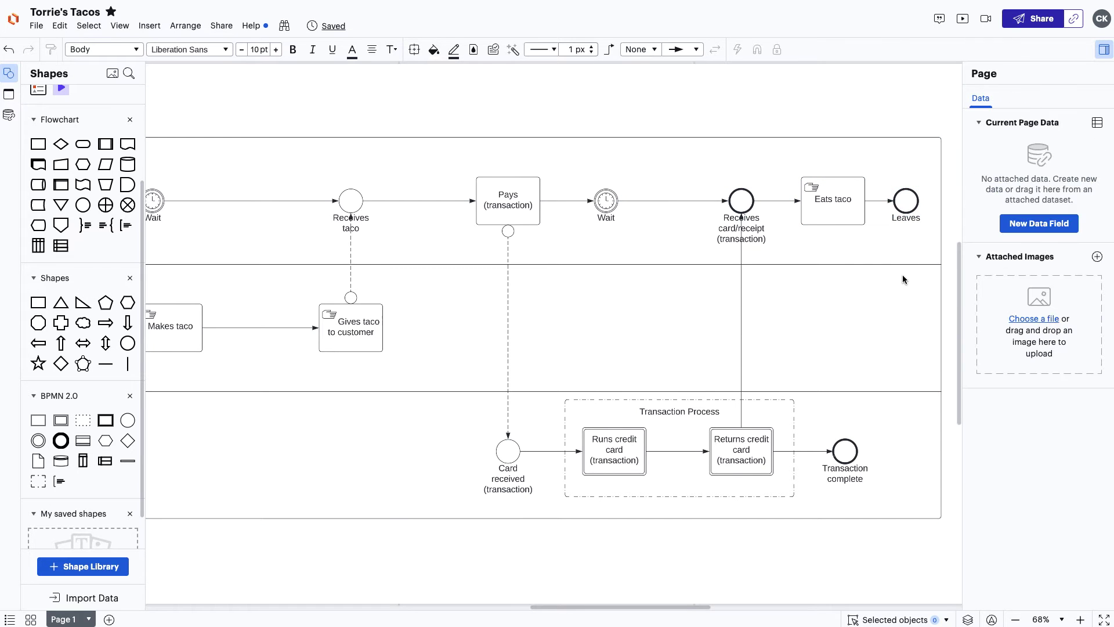
{"action": "scroll", "coordinate": [910, 275], "scroll_direction": "down", "scroll_amount": 5}
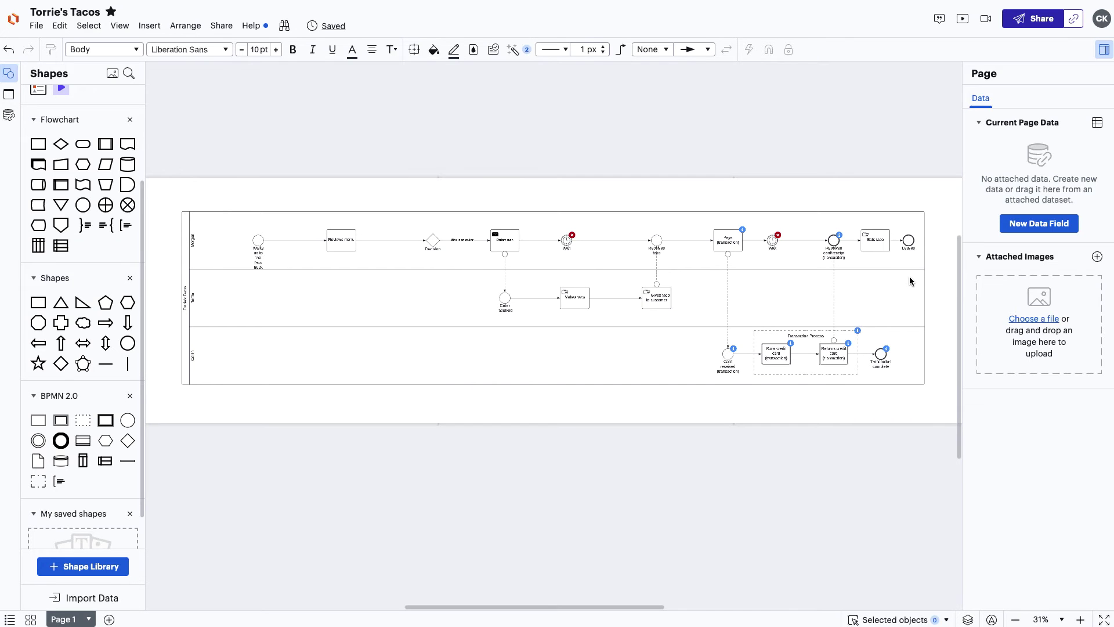
{"action": "scroll", "coordinate": [910, 276], "scroll_direction": "up", "scroll_amount": 5}
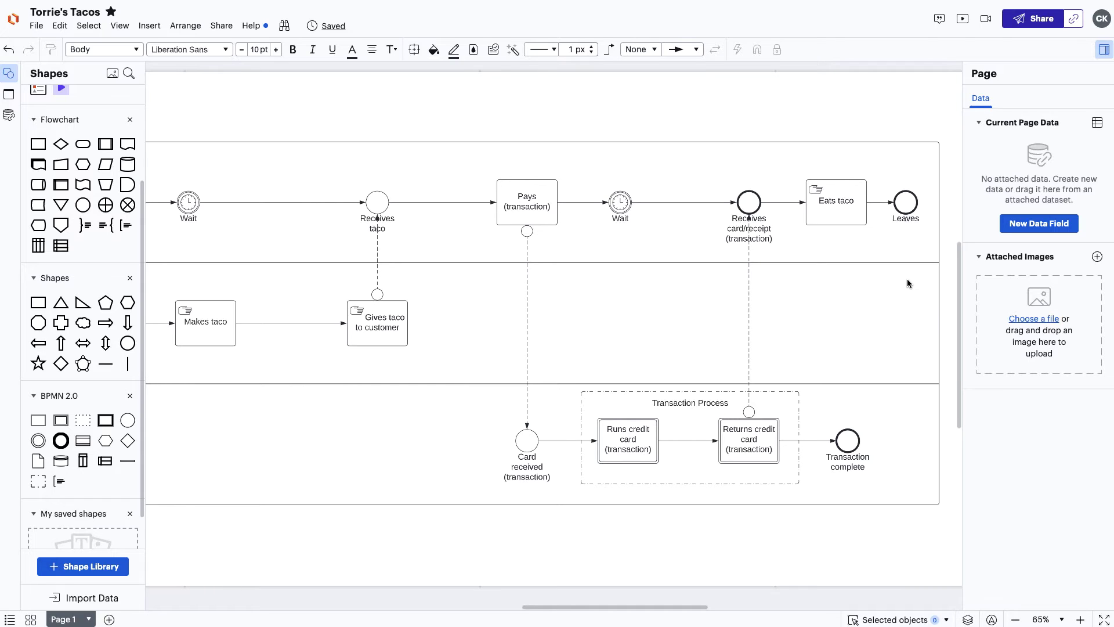
{"action": "left_click", "coordinate": [514, 51]}
Save Rule 1 (text contains Transaction) and show the badges of both Rule 1 and Rule 2.
{"action": "left_click", "coordinate": [596, 206]}
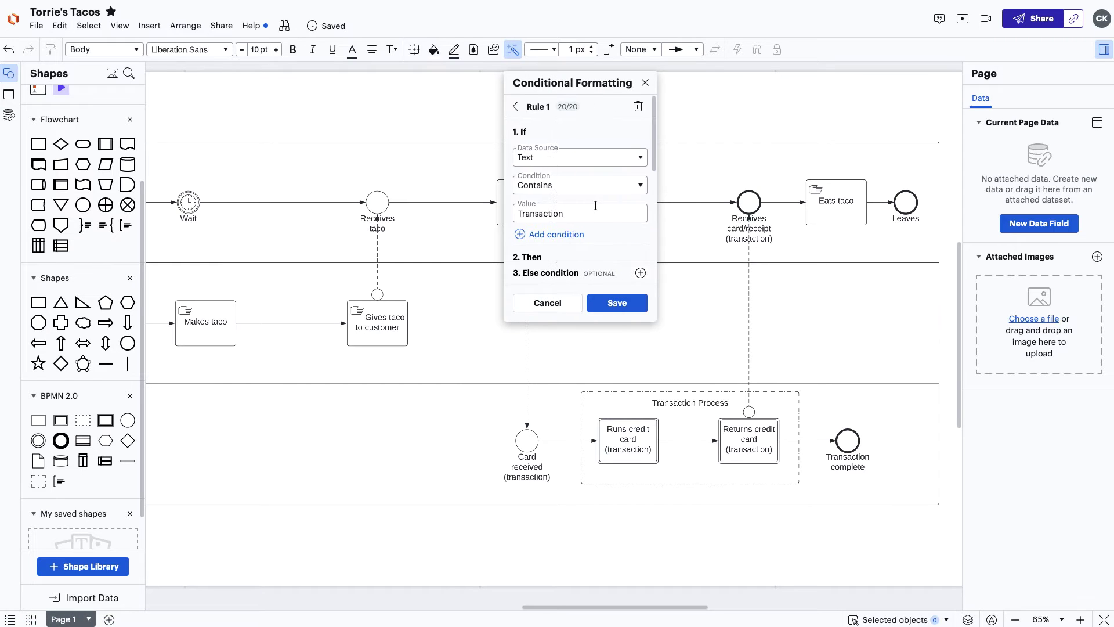
{"action": "scroll", "coordinate": [596, 206], "scroll_direction": "down", "scroll_amount": 4}
{"action": "left_click", "coordinate": [594, 306]}
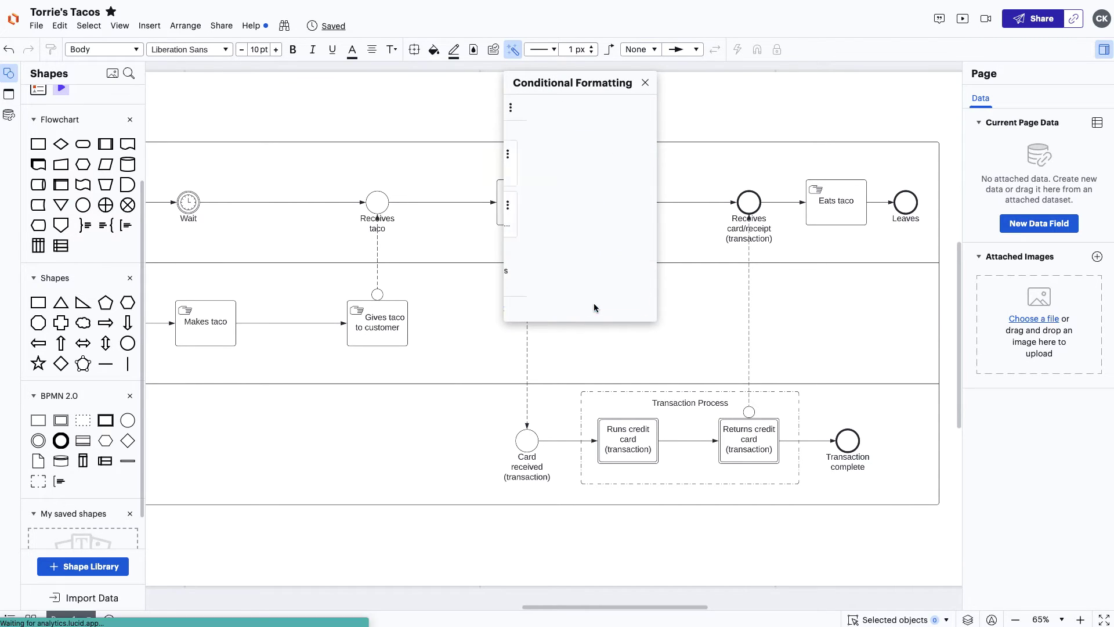
{"action": "left_click", "coordinate": [621, 206]}
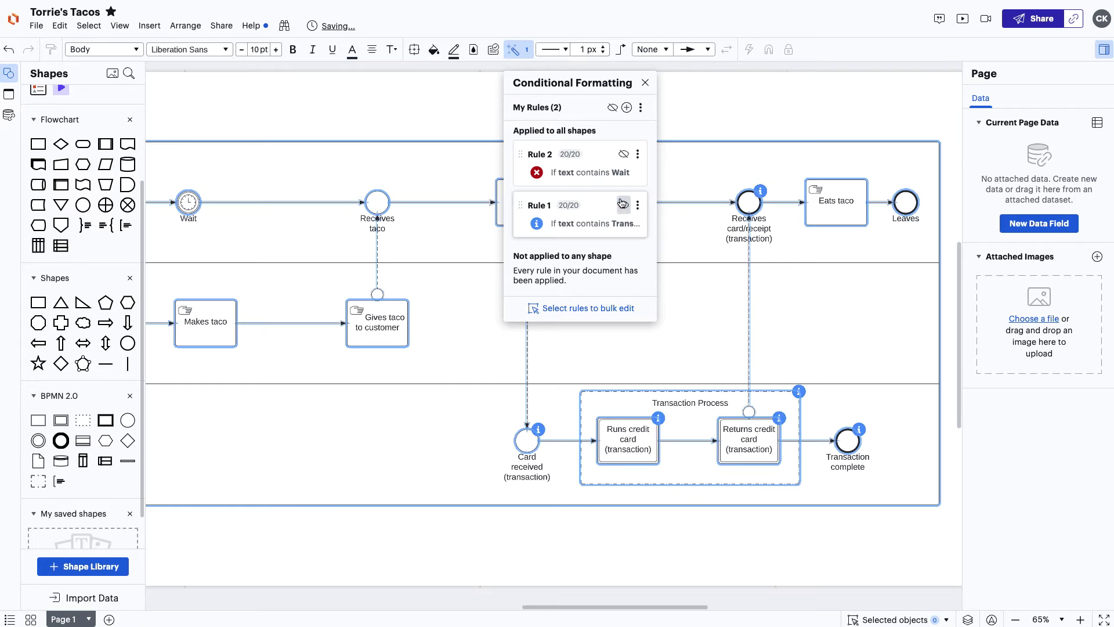
{"action": "left_click", "coordinate": [624, 154]}
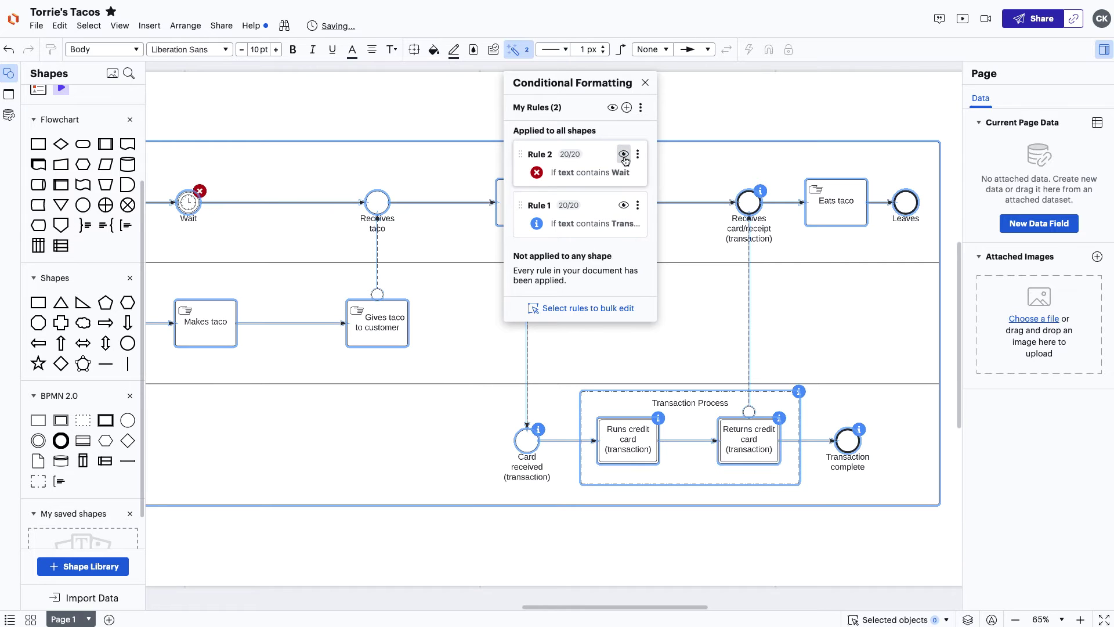
{"action": "left_click", "coordinate": [644, 85]}
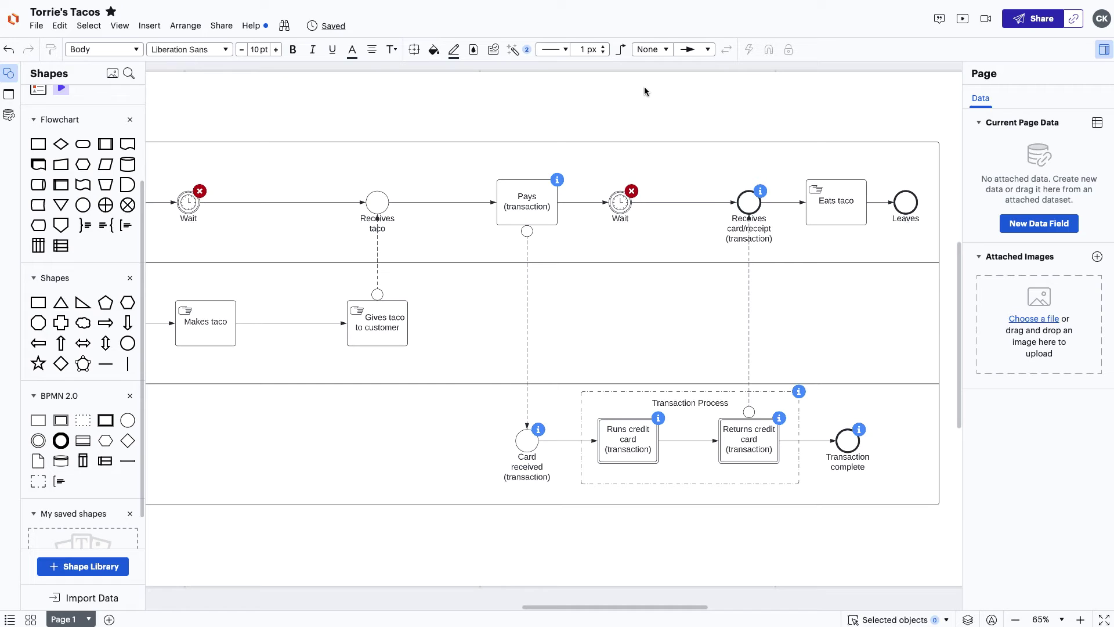
Copy the diagram's edit-and-share link, then scroll the canvas left.
{"action": "left_click", "coordinate": [1074, 18]}
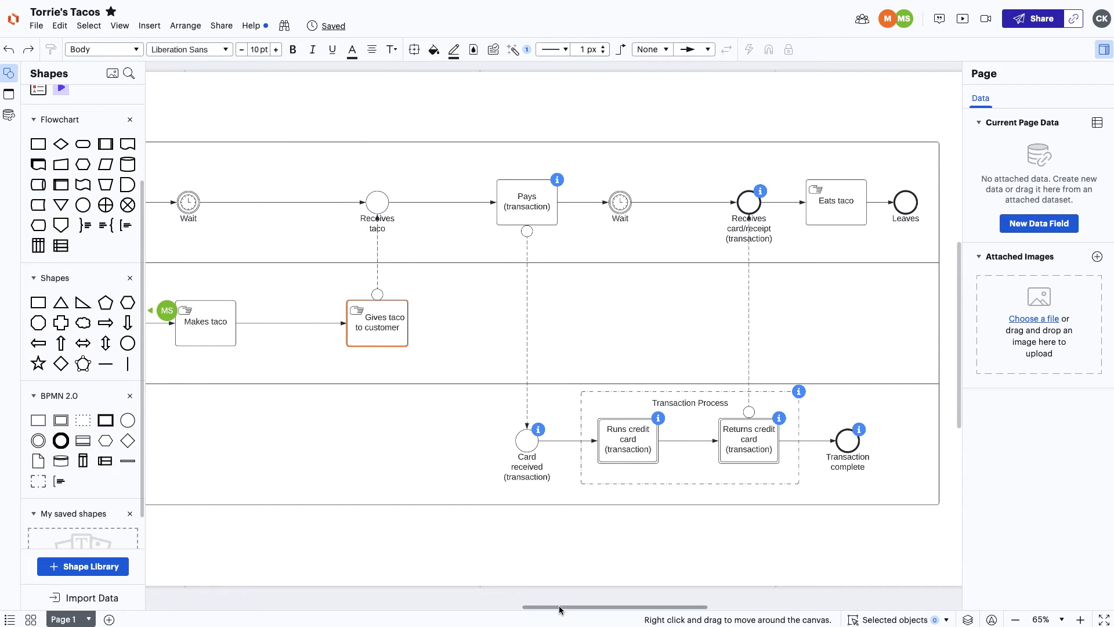
{"action": "left_click_drag", "start_coordinate": [562, 609], "coordinate": [382, 616]}
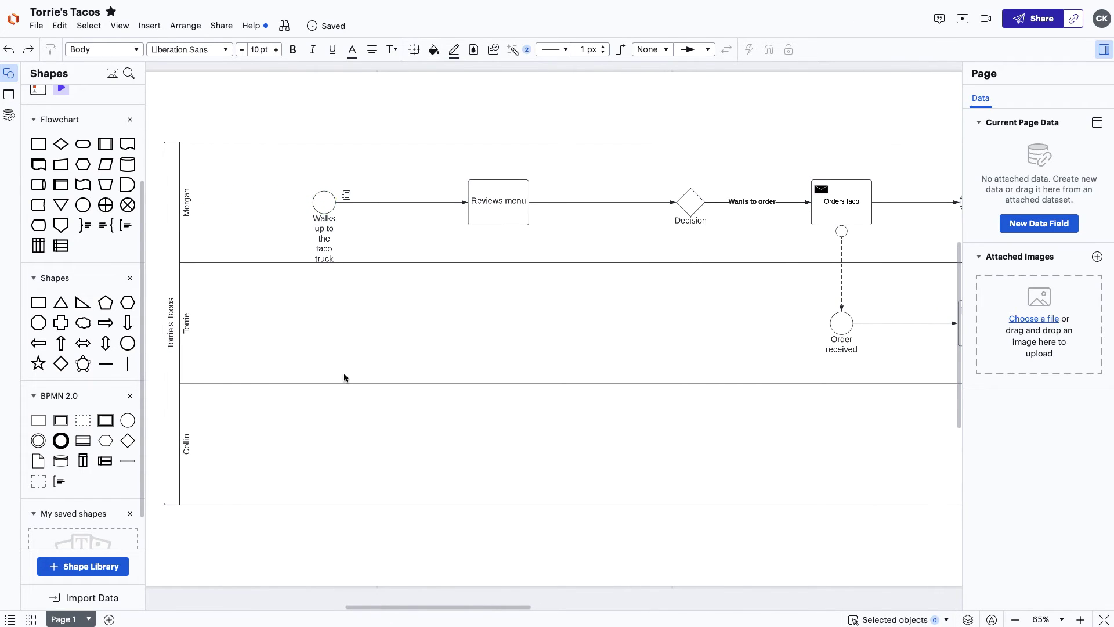
Comment on Walks up to the taco truck, mentioning a teammate and asking for process improvement ideas.
{"action": "left_click", "coordinate": [323, 211]}
{"action": "right_click", "coordinate": [323, 212]}
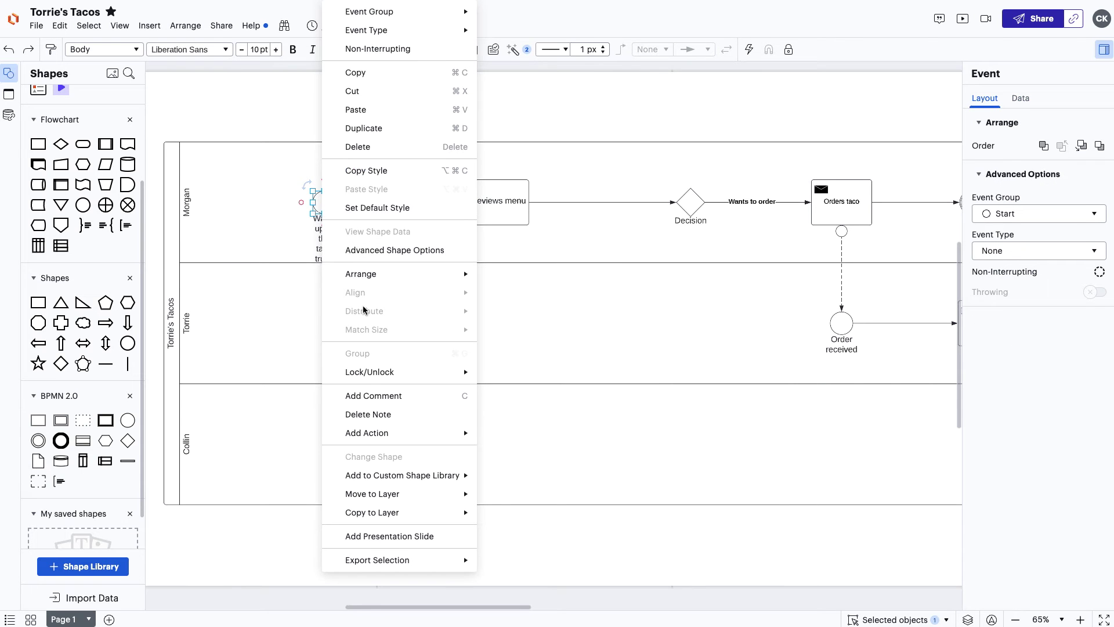
{"action": "left_click", "coordinate": [405, 396]}
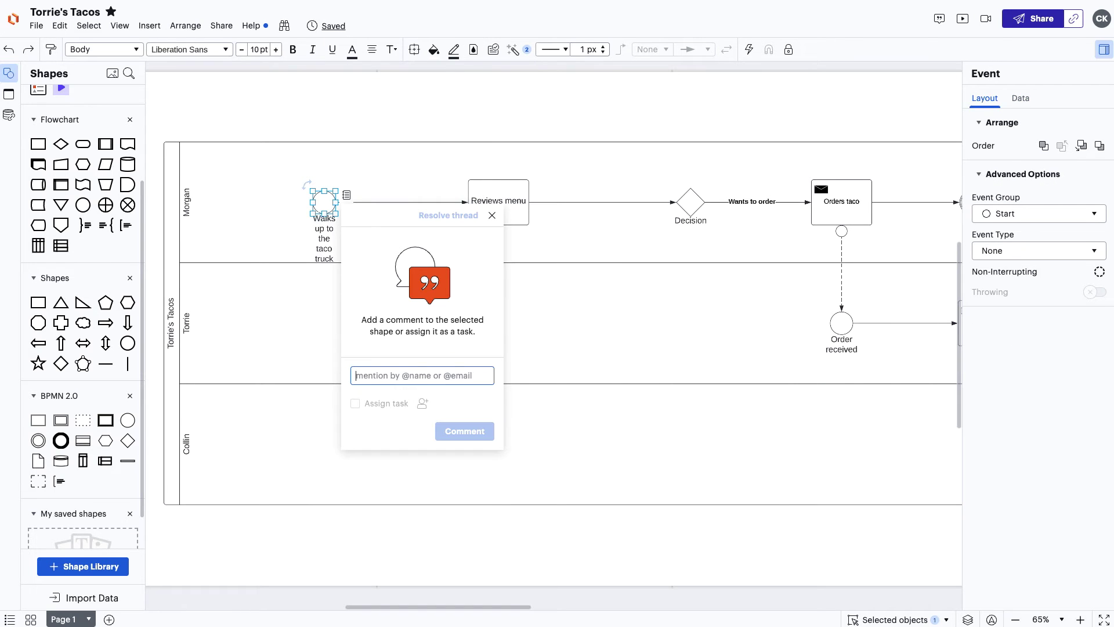
{"action": "key", "text": "Return"}
{"action": "type", "text": "Any ideas to improve this process?"}
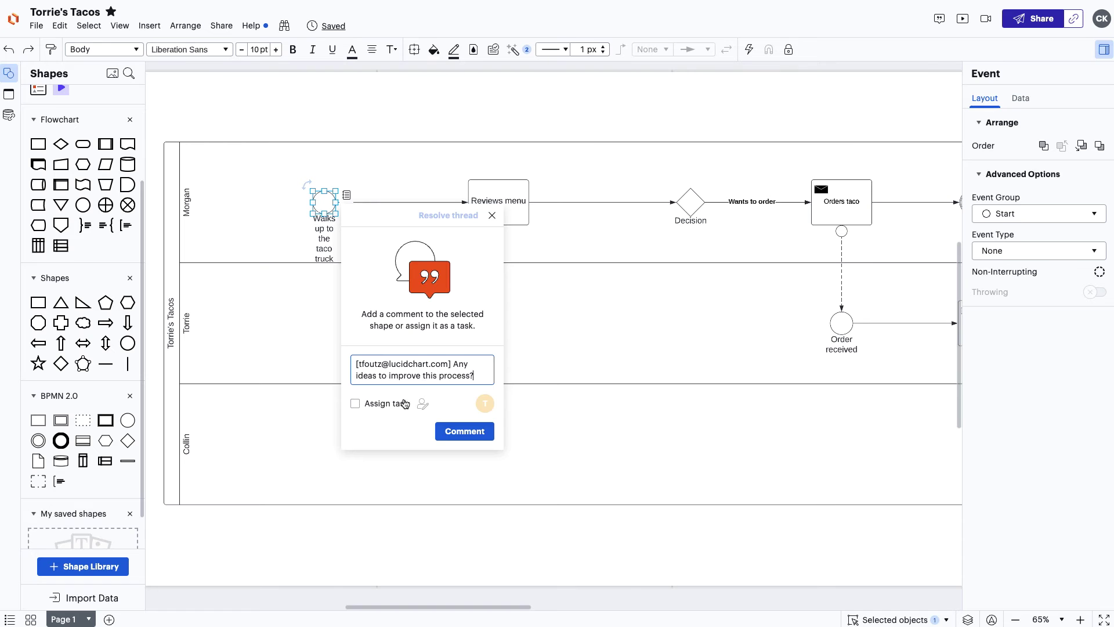
{"action": "left_click", "coordinate": [464, 431]}
{"action": "left_click", "coordinate": [649, 351]}
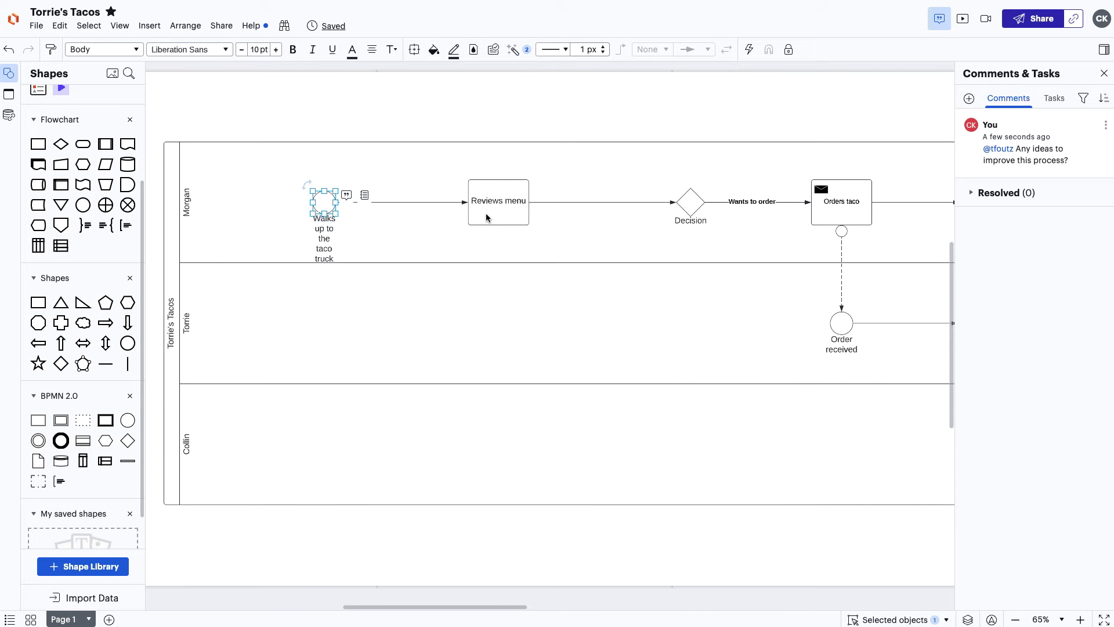
Resolve the comment thread, then play the embedded video.
{"action": "left_click", "coordinate": [486, 214]}
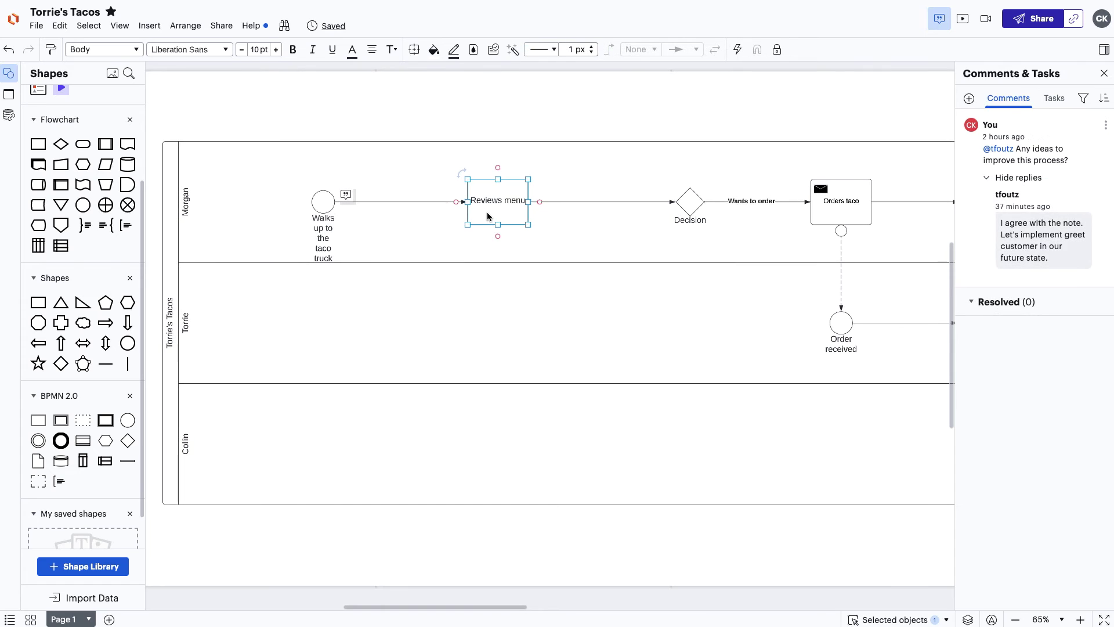
{"action": "left_click", "coordinate": [1105, 126]}
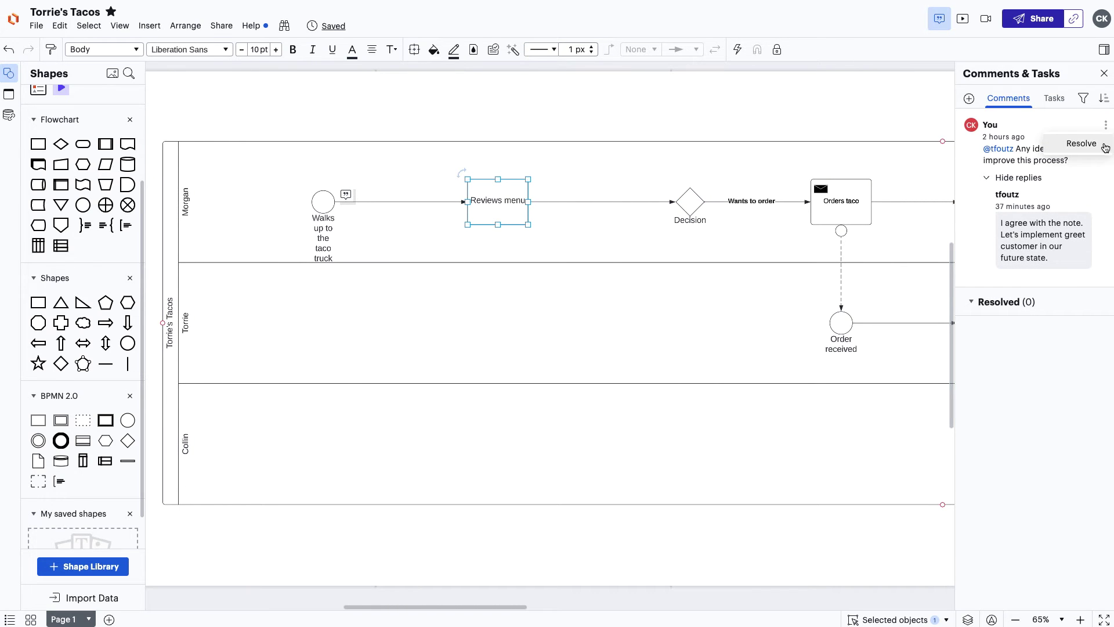
{"action": "left_click", "coordinate": [1081, 143]}
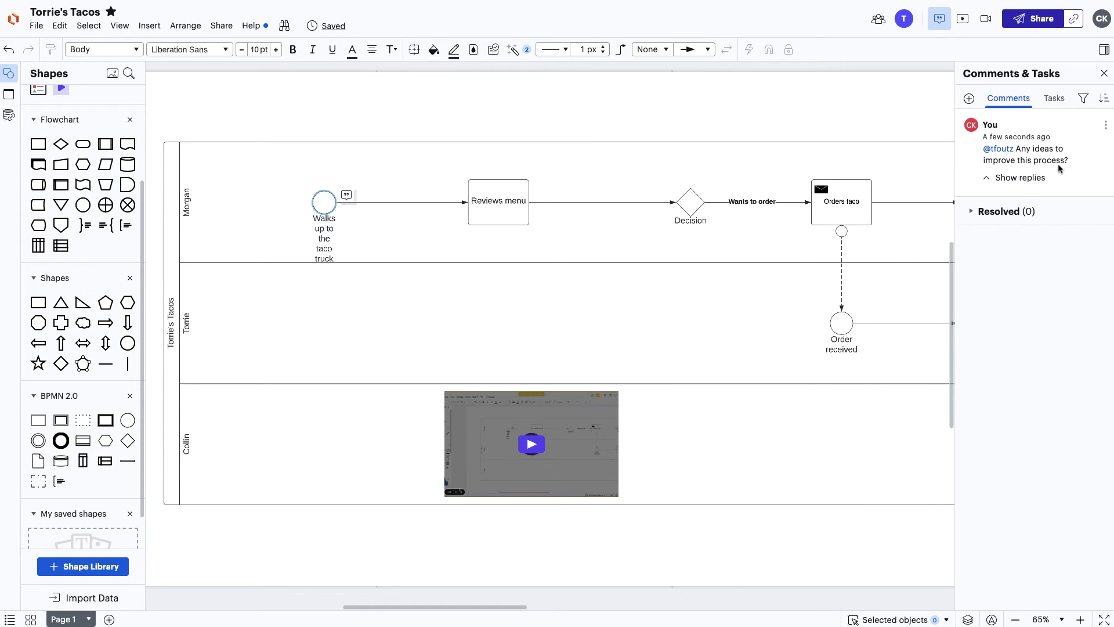
{"action": "left_click", "coordinate": [534, 443]}
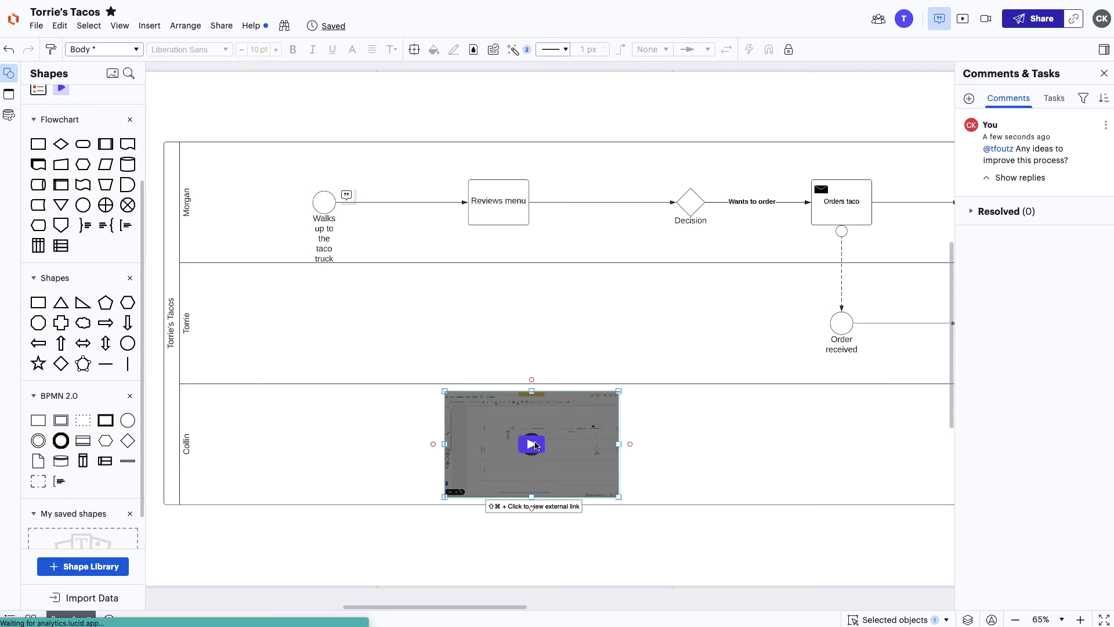
{"action": "left_click", "coordinate": [532, 444]}
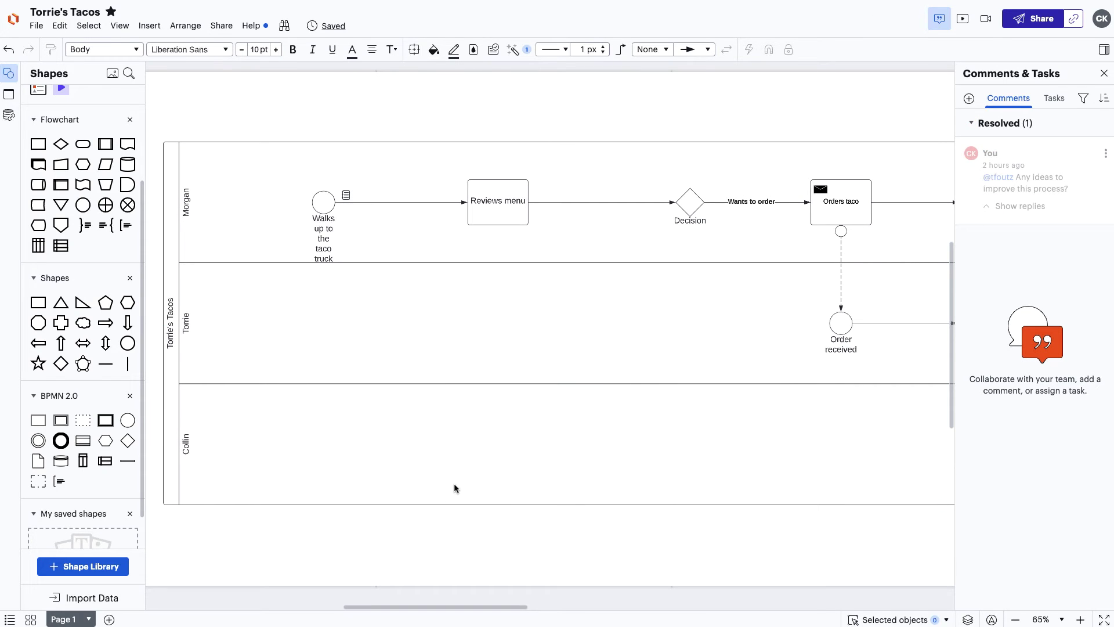
Check the start event's note and draft Greet customer and Wait events in Torrie's lane.
{"action": "left_click", "coordinate": [346, 195]}
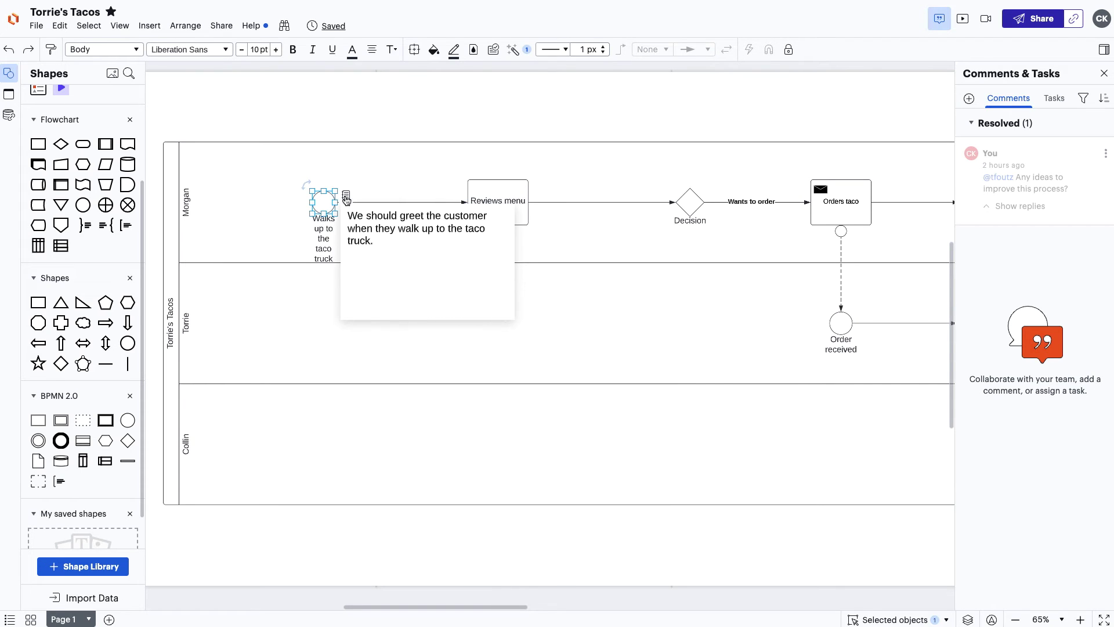
{"action": "left_click", "coordinate": [346, 197]}
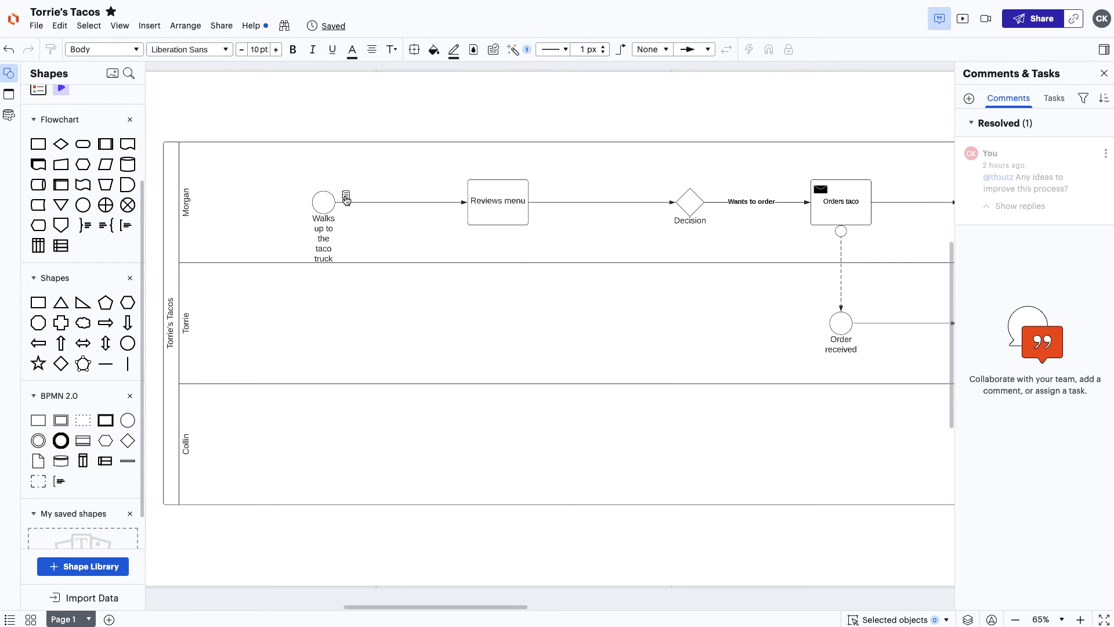
{"action": "left_click_drag", "start_coordinate": [128, 421], "coordinate": [323, 323]}
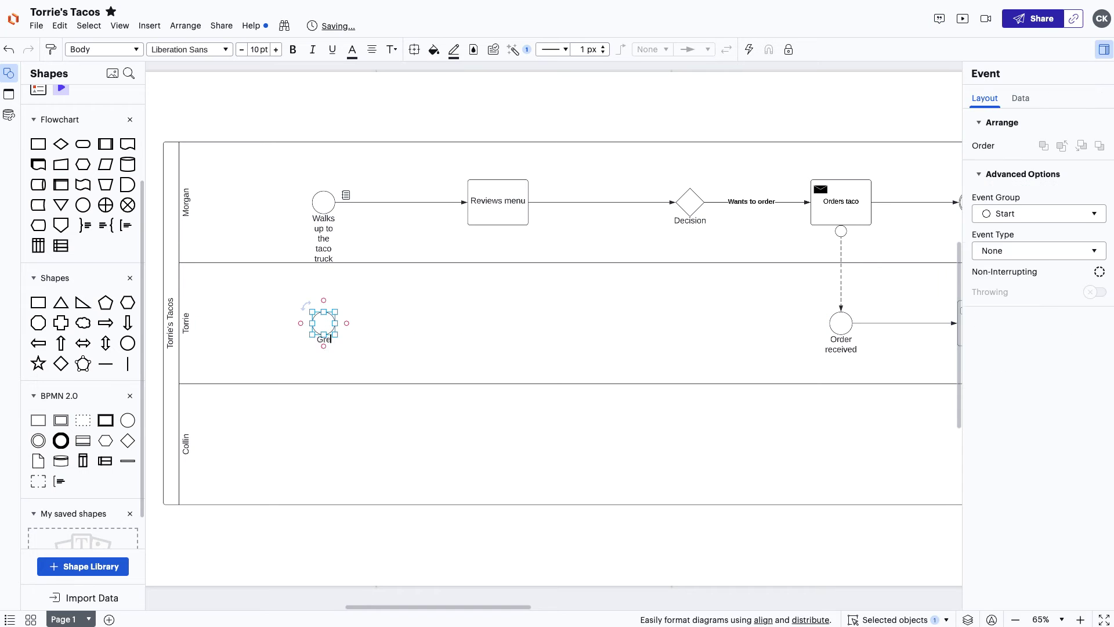
{"action": "type", "text": "Greet customer"}
{"action": "left_click_drag", "start_coordinate": [323, 214], "coordinate": [495, 323]}
{"action": "type", "text": "Wait for the order"}
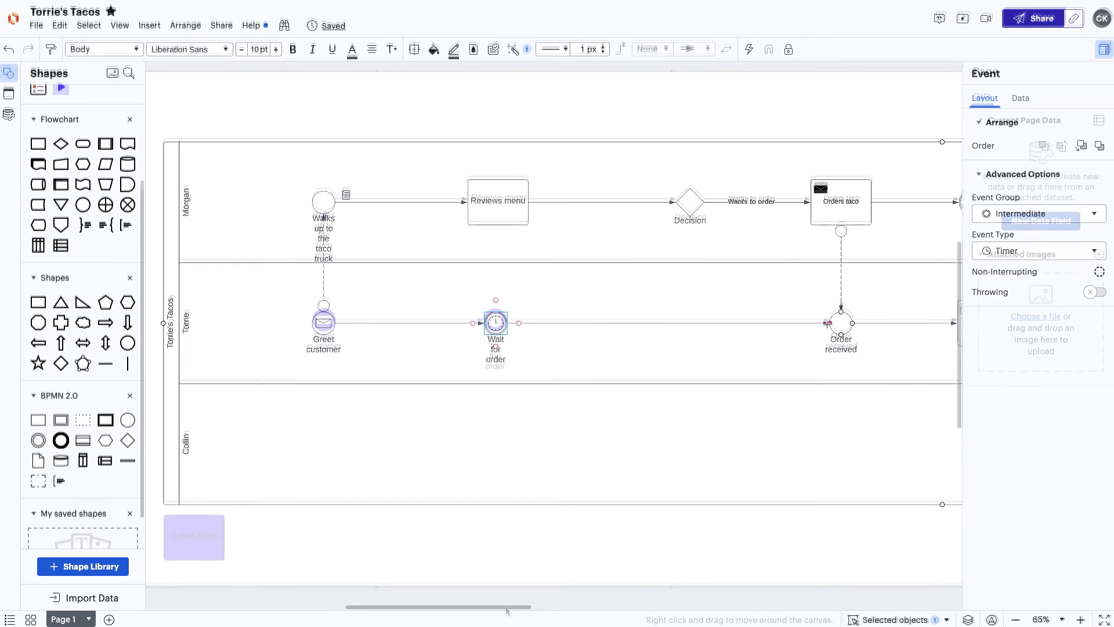
{"action": "left_click_drag", "start_coordinate": [503, 607], "coordinate": [514, 608]}
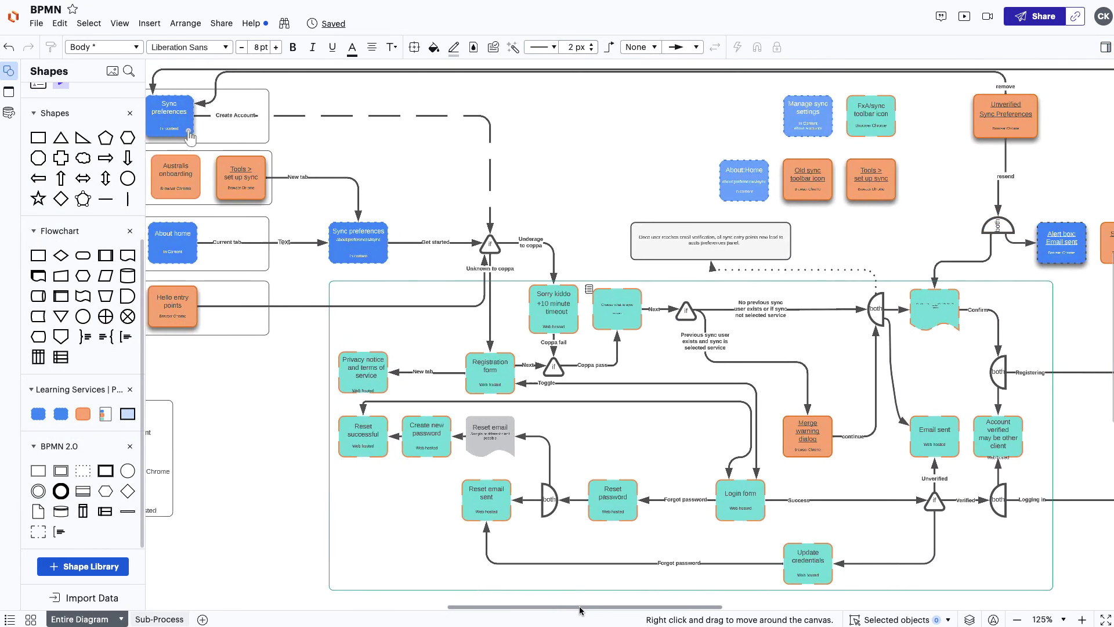
{"action": "left_click_drag", "start_coordinate": [580, 609], "coordinate": [610, 608]}
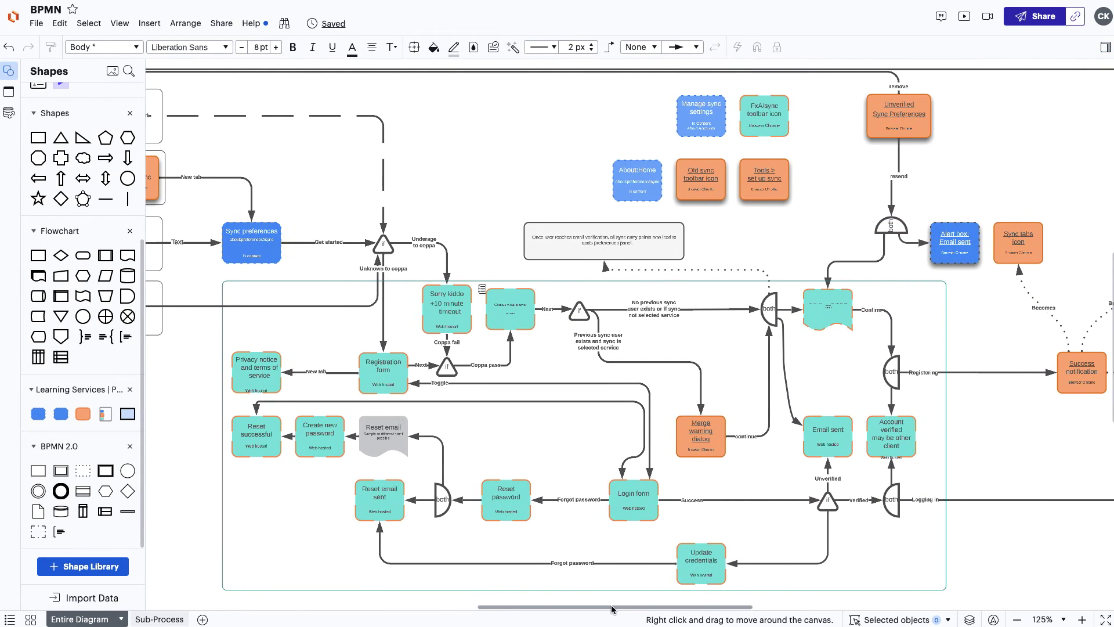
{"action": "left_click", "coordinate": [192, 619]}
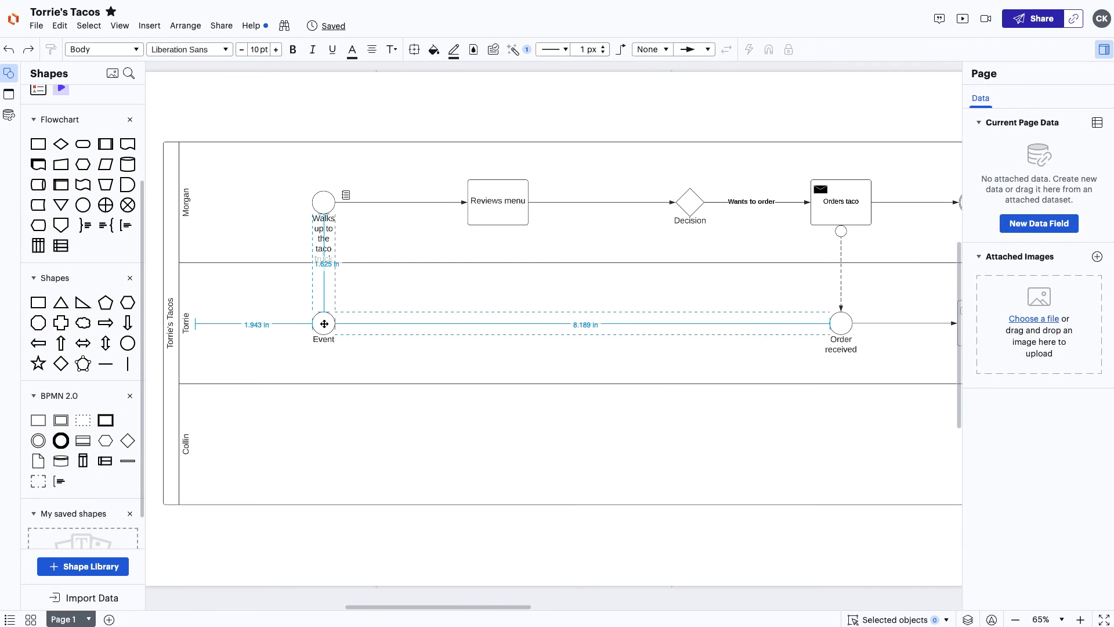
Add a Greet customer message event linked to Walks up by a dashed message flow.
{"action": "type", "text": "Greet custome"}
{"action": "left_click_drag", "start_coordinate": [318, 321], "coordinate": [324, 216]}
{"action": "type", "text": "r"}
{"action": "left_click", "coordinate": [1038, 251]}
{"action": "left_click", "coordinate": [994, 289]}
{"action": "left_click", "coordinate": [554, 50]}
{"action": "left_click", "coordinate": [553, 87]}
{"action": "left_click", "coordinate": [653, 49]}
{"action": "left_click", "coordinate": [650, 192]}
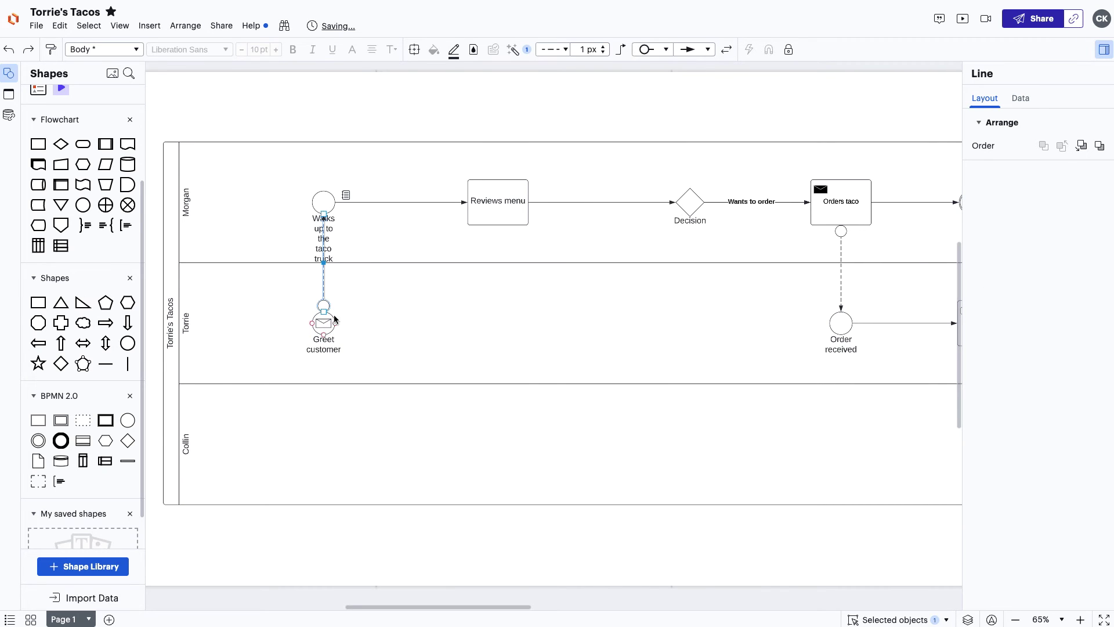
{"action": "left_click", "coordinate": [324, 323]}
Add a Wait for order timer event after Greet customer, flowing into Order received.
{"action": "left_click_drag", "start_coordinate": [335, 324], "coordinate": [485, 323]}
{"action": "left_click", "coordinate": [474, 383]}
{"action": "type", "text": "Wait for order"}
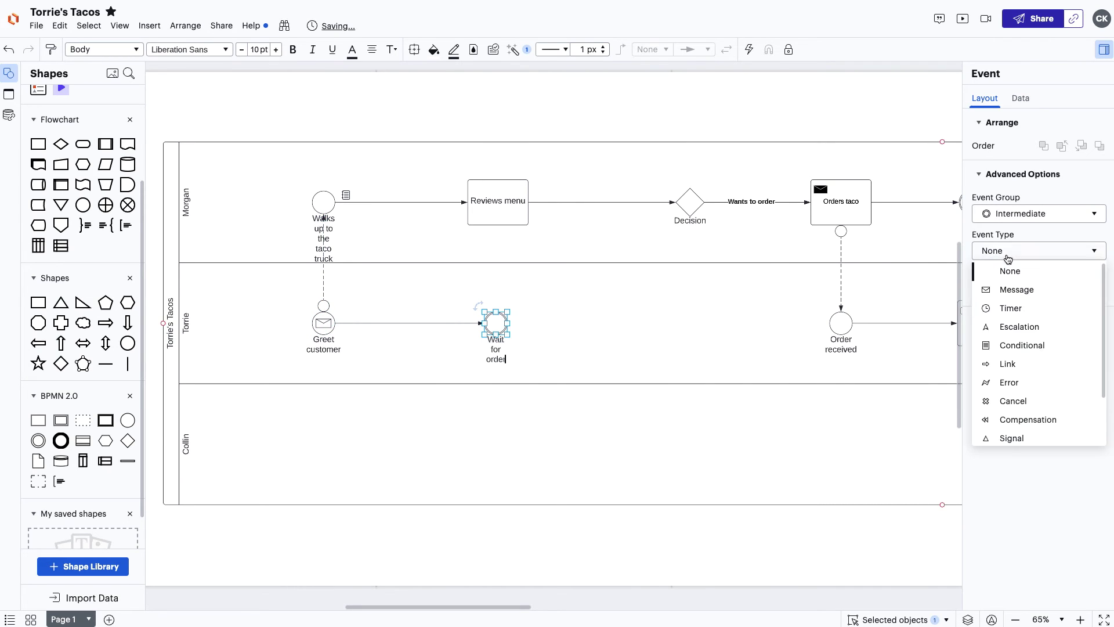
{"action": "left_click", "coordinate": [1010, 308]}
{"action": "left_click_drag", "start_coordinate": [510, 323], "coordinate": [830, 322]}
{"action": "double_click", "coordinate": [601, 329]}
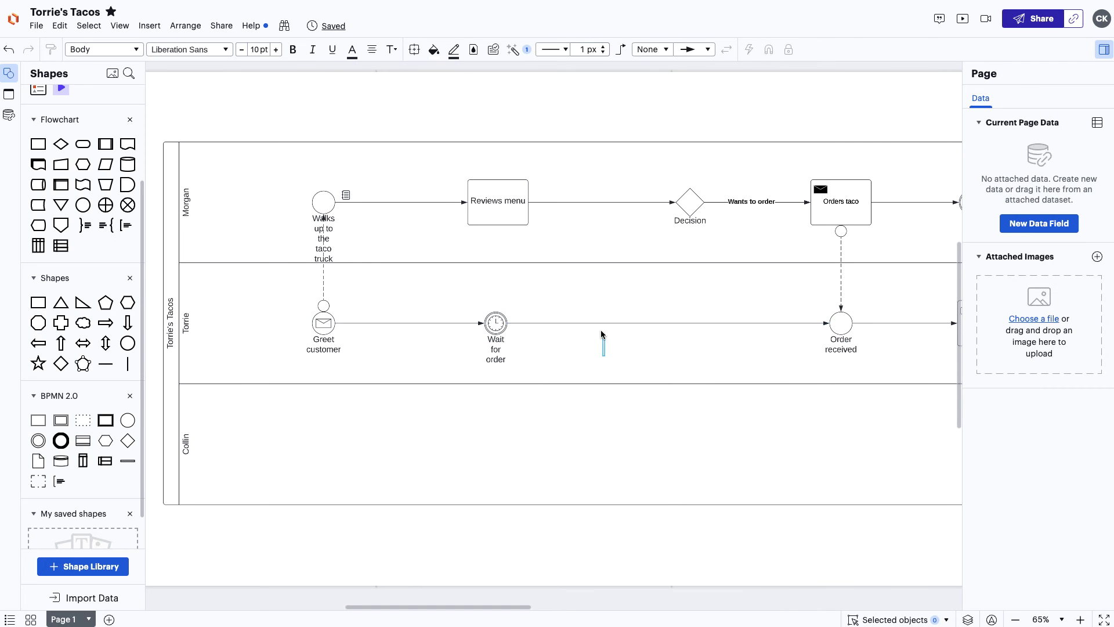
{"action": "left_click_drag", "start_coordinate": [604, 353], "coordinate": [283, 296]}
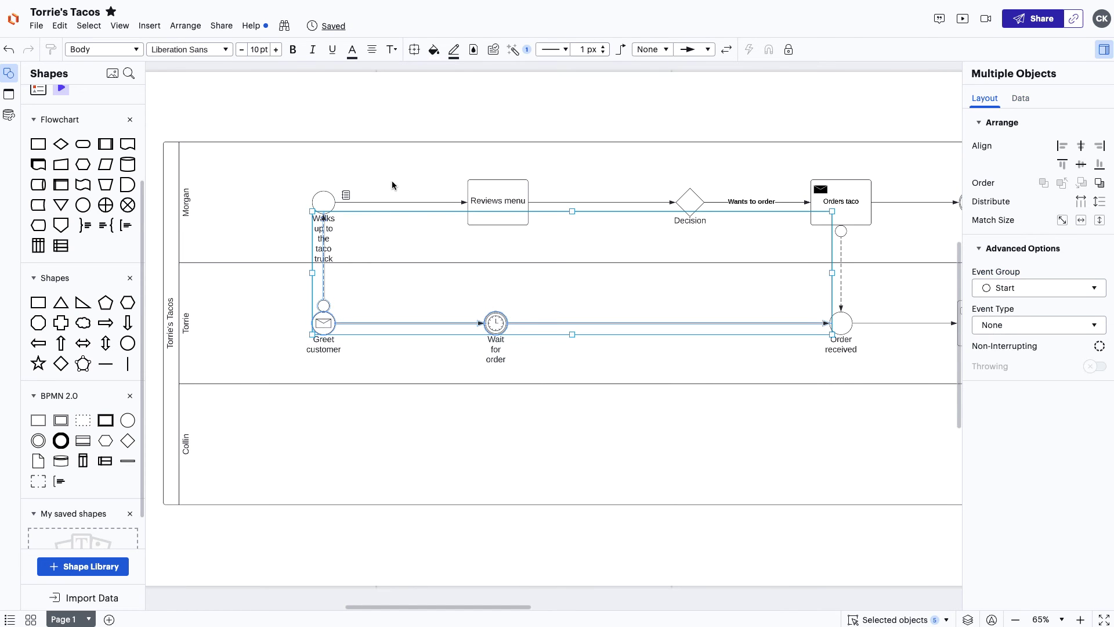
Give Greet customer, Wait for order and their flows a purple fill and purple lines.
{"action": "left_click", "coordinate": [432, 56]}
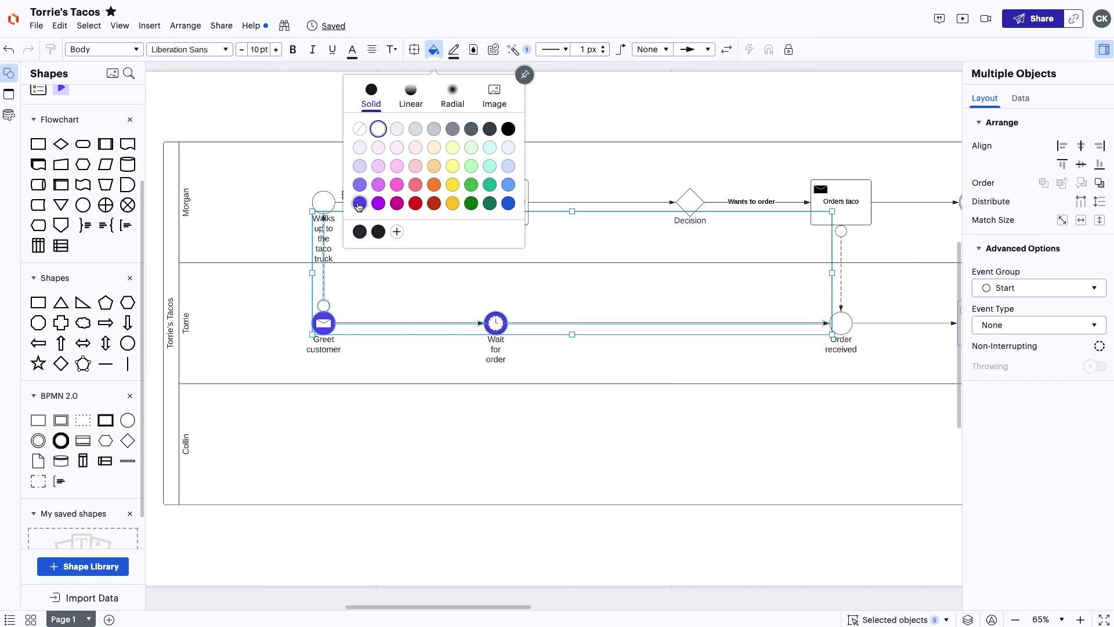
{"action": "left_click", "coordinate": [367, 195]}
{"action": "left_click", "coordinate": [453, 50]}
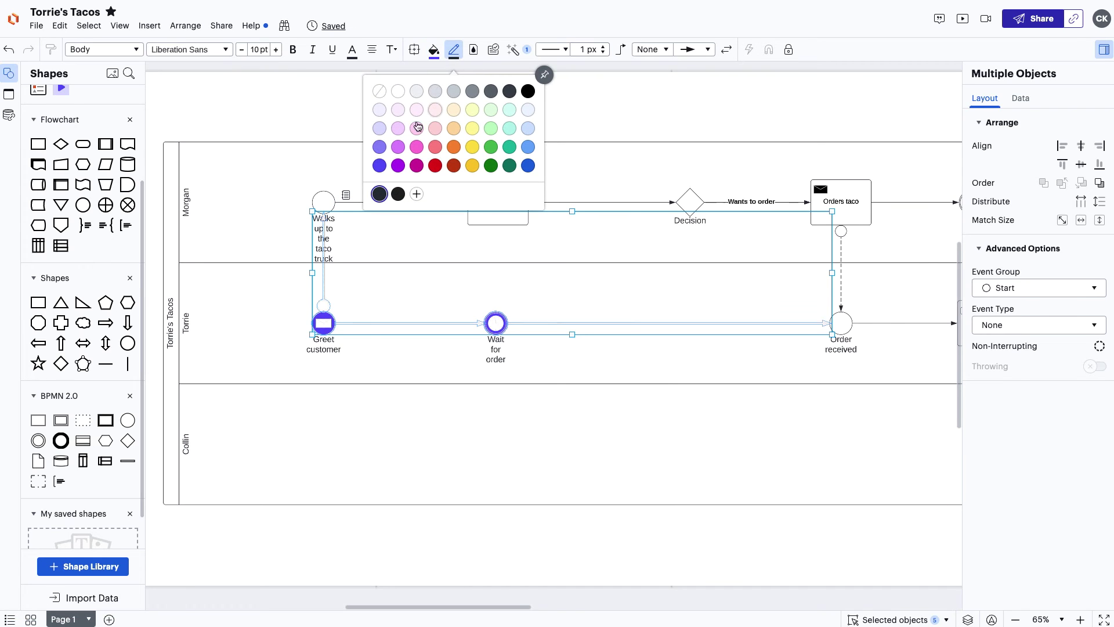
{"action": "left_click", "coordinate": [380, 166]}
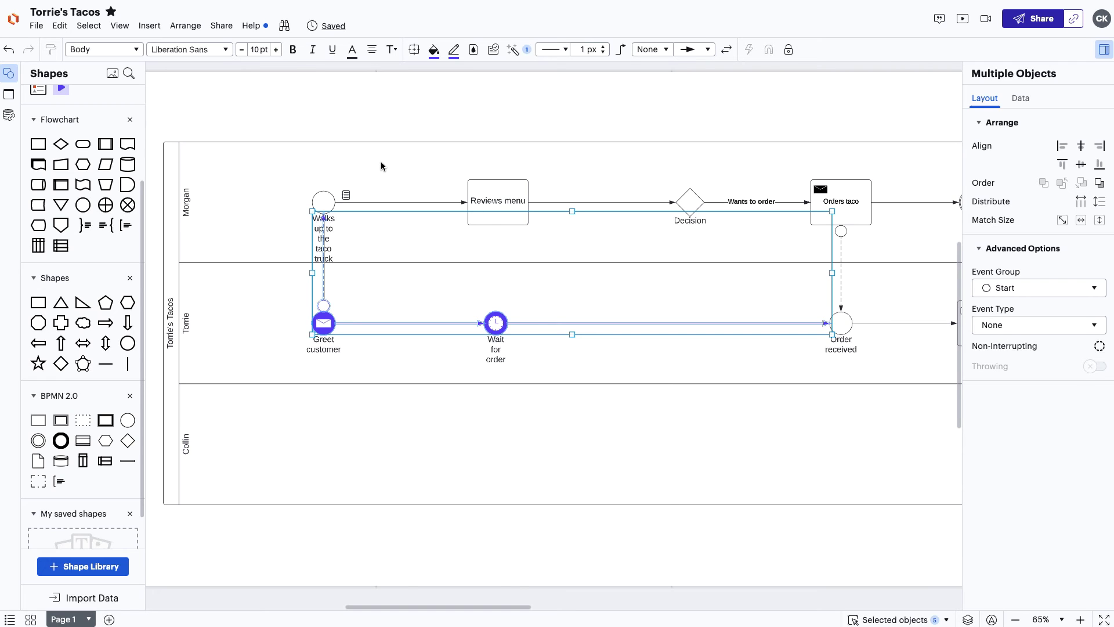
{"action": "left_click", "coordinate": [380, 165]}
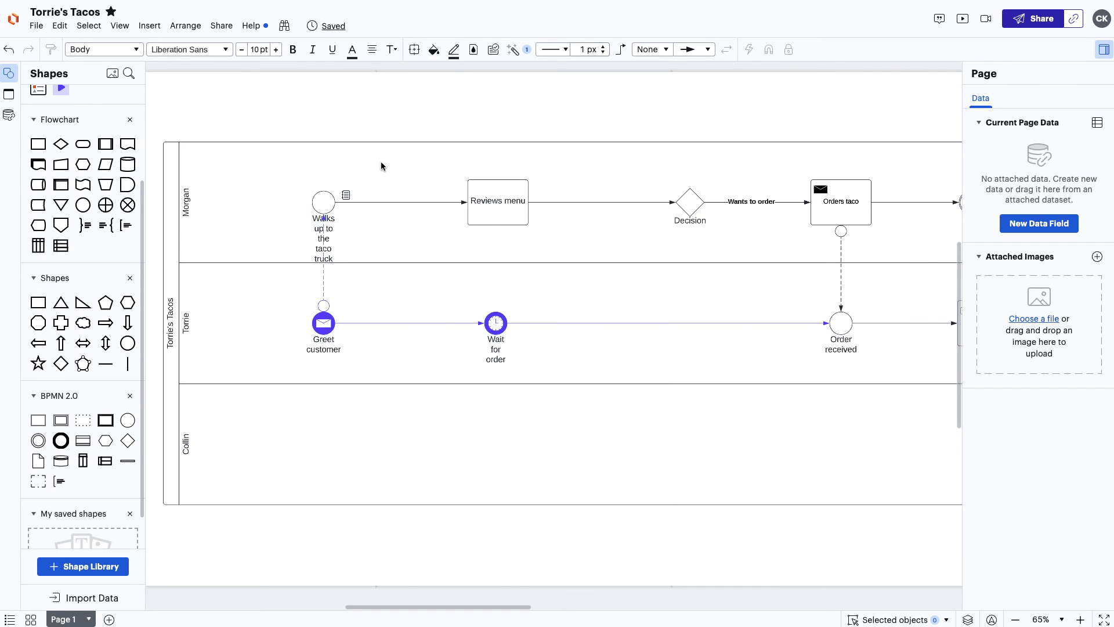
{"action": "left_click_drag", "start_coordinate": [280, 290], "coordinate": [559, 343]}
Move the purple events onto a new Future State layer and hide that layer.
{"action": "right_click", "coordinate": [528, 331]}
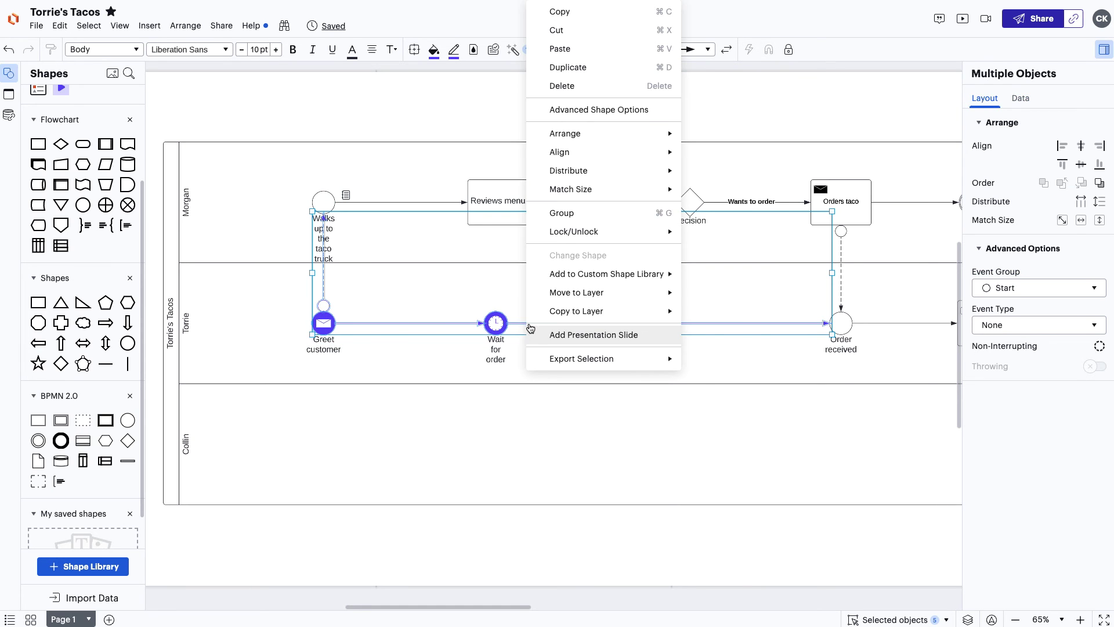
{"action": "mouse_move", "coordinate": [534, 300]}
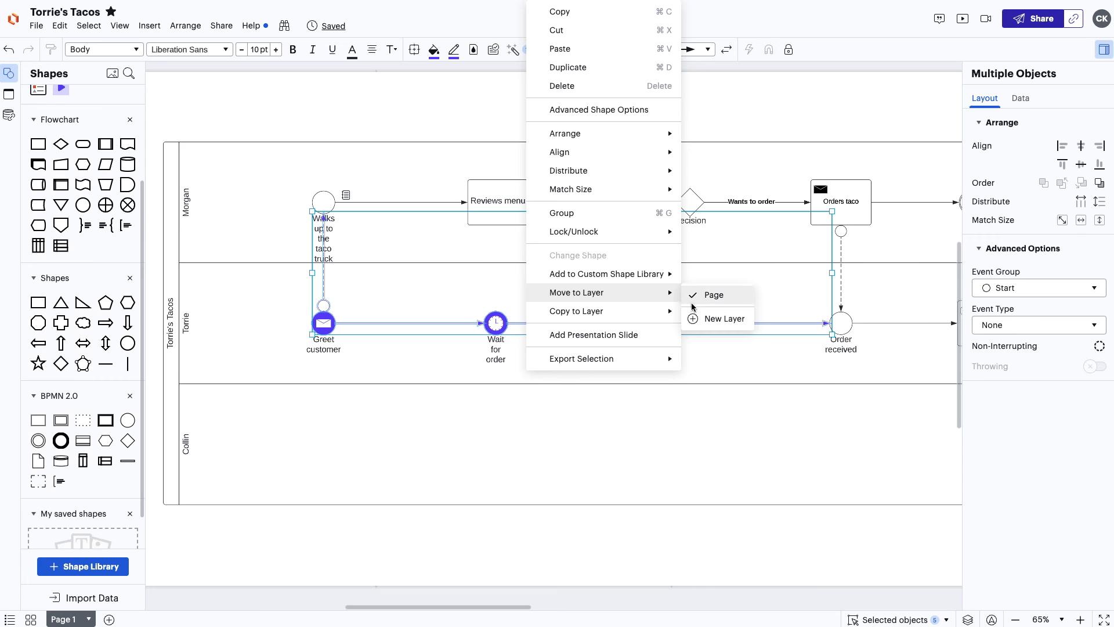
{"action": "left_click", "coordinate": [719, 318]}
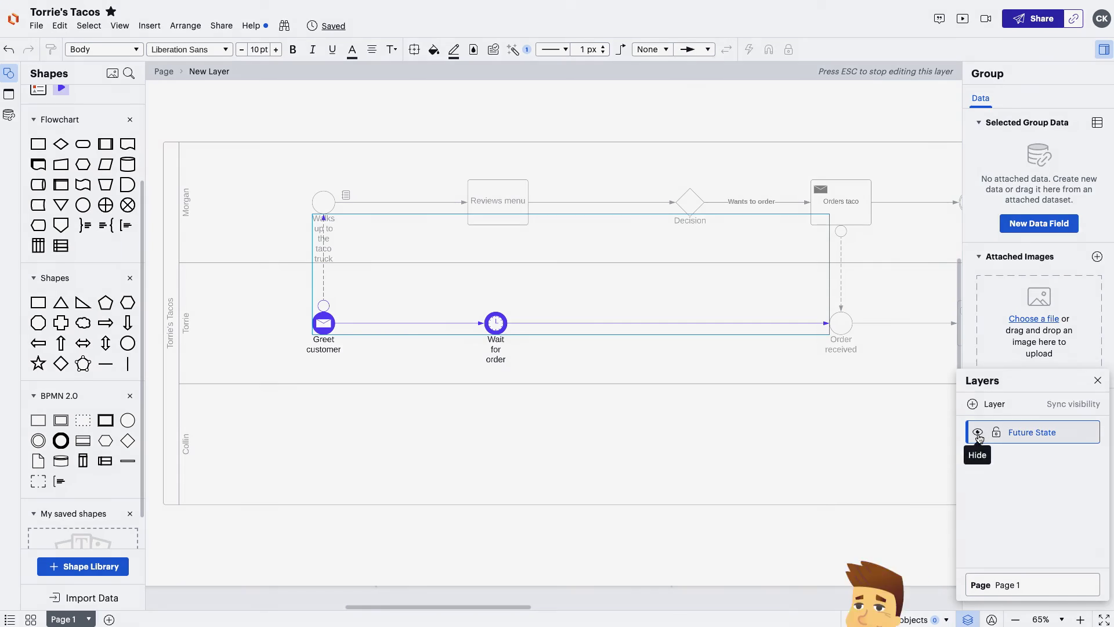
{"action": "left_click", "coordinate": [978, 433]}
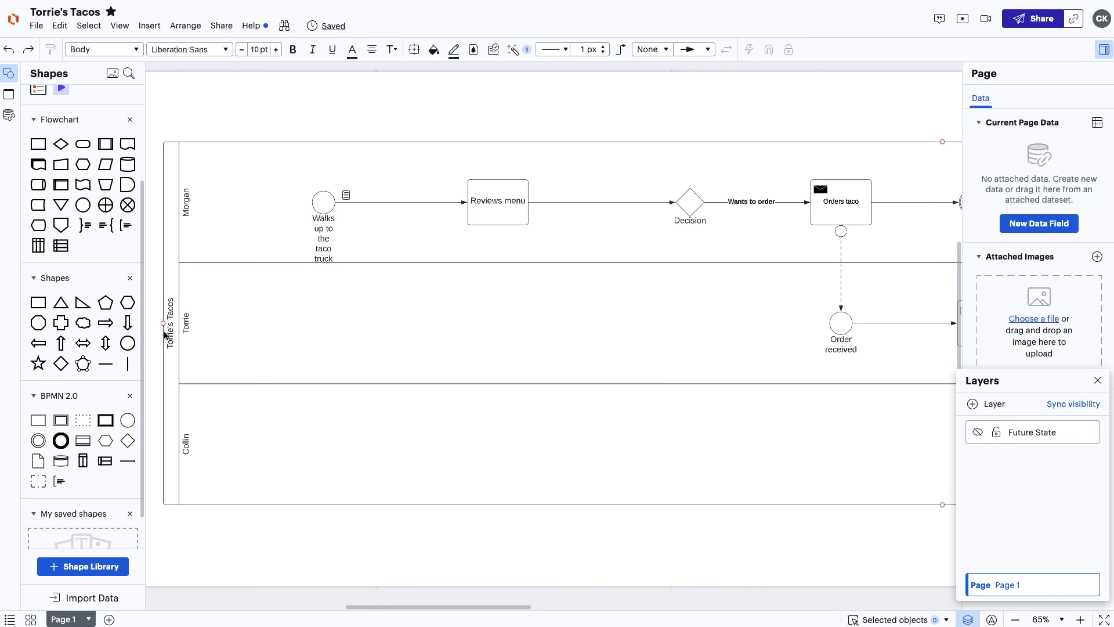
{"action": "left_click_drag", "start_coordinate": [38, 301], "coordinate": [193, 541]}
Label the rectangle Future State, fill it purple, and give it a Toggle: Future State layer action.
{"action": "type", "text": "Future State"}
{"action": "left_click", "coordinate": [433, 49]}
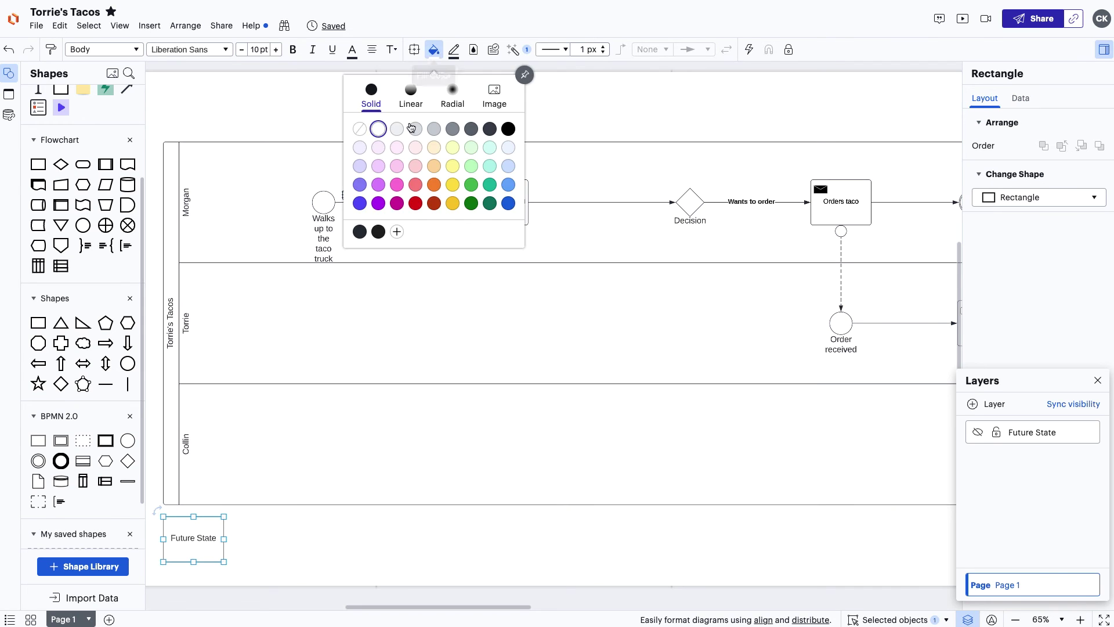
{"action": "left_click", "coordinate": [364, 205]}
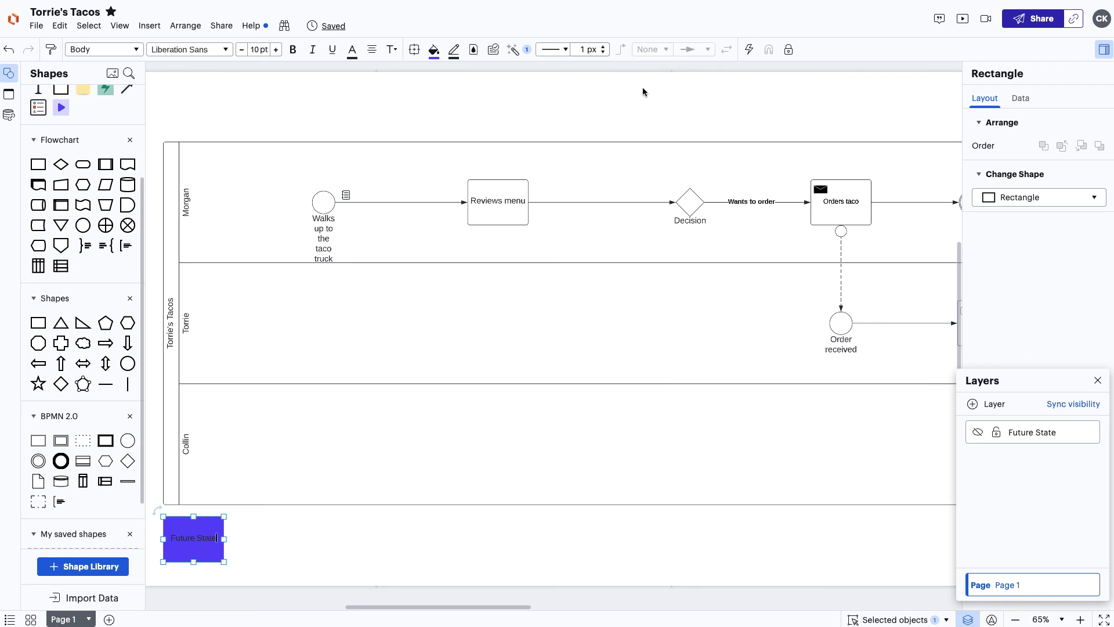
{"action": "left_click", "coordinate": [750, 52]}
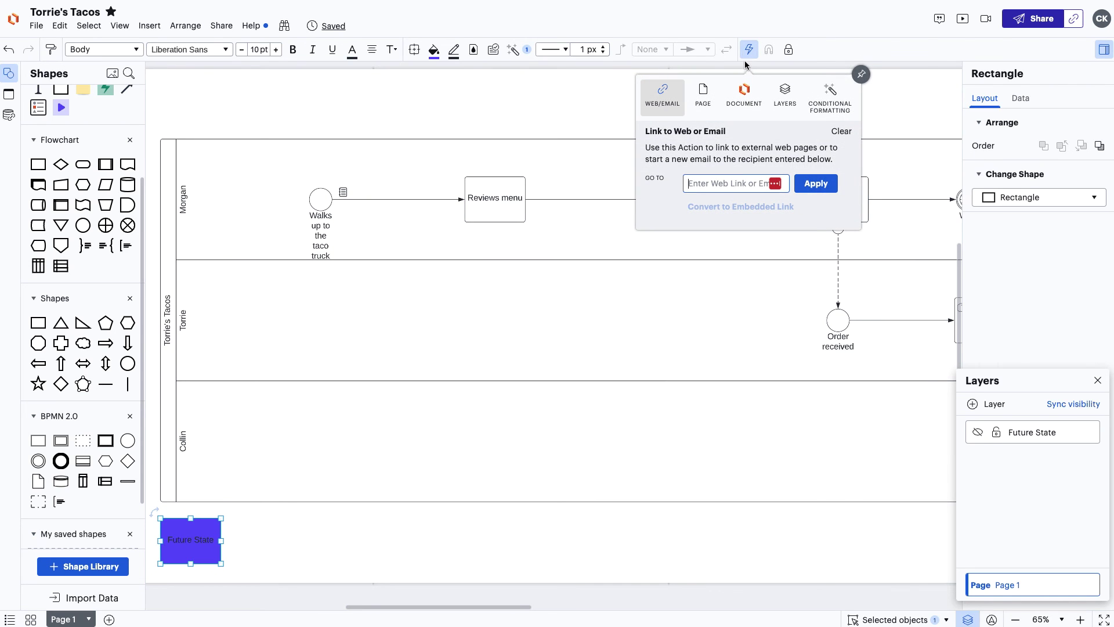
{"action": "left_click", "coordinate": [784, 94]}
{"action": "left_click", "coordinate": [774, 170]}
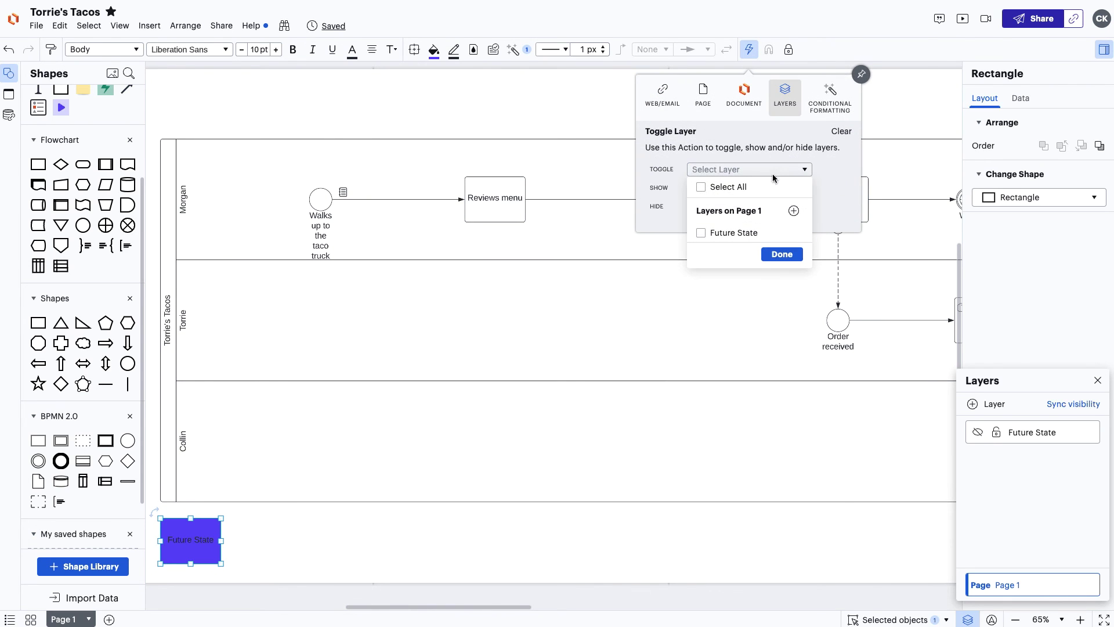
{"action": "left_click", "coordinate": [777, 255]}
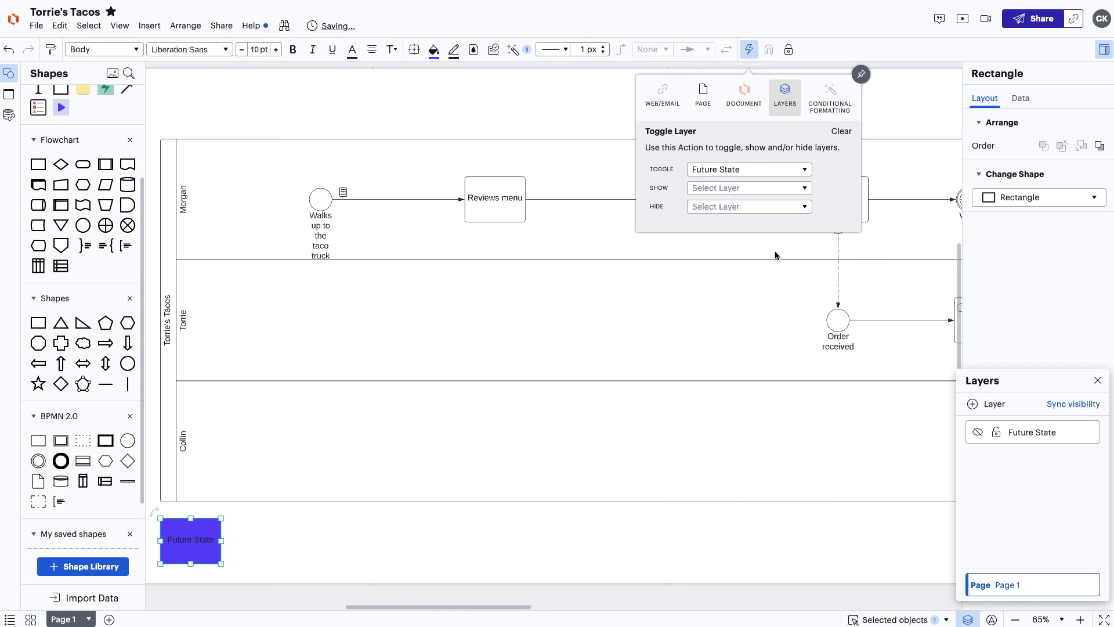
Test the Future State button repeatedly, confirming it shows and hides the purple events.
{"action": "left_click", "coordinate": [179, 535]}
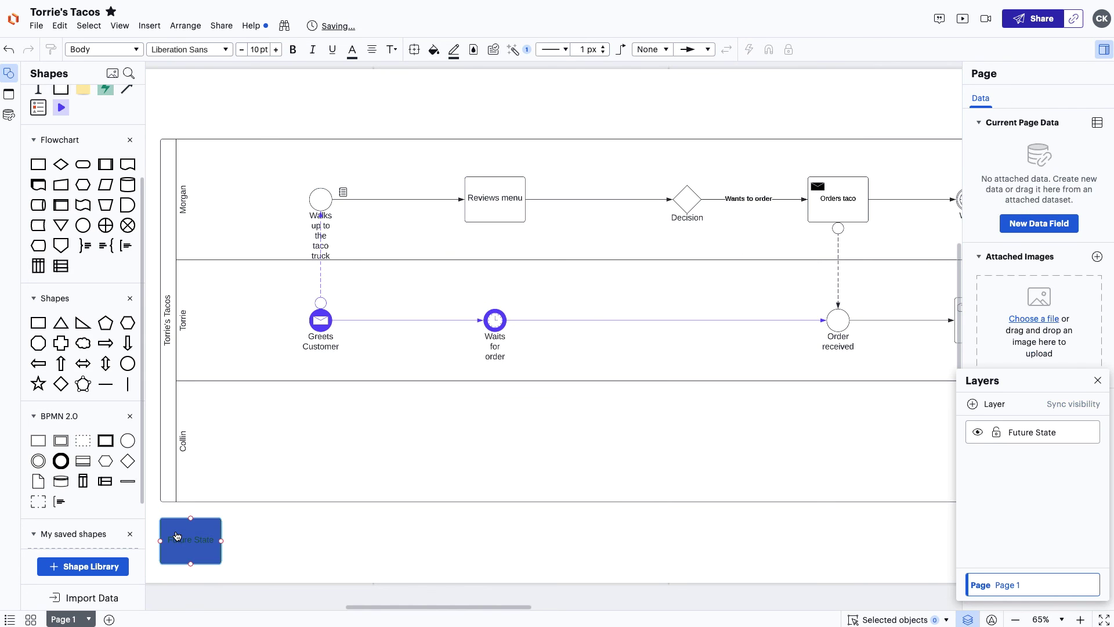
{"action": "left_click", "coordinate": [178, 535]}
{"action": "left_click", "coordinate": [178, 534]}
{"action": "left_click", "coordinate": [178, 534]}
{"action": "left_click", "coordinate": [178, 535]}
{"action": "left_click", "coordinate": [178, 535]}
{"action": "left_click", "coordinate": [178, 534]}
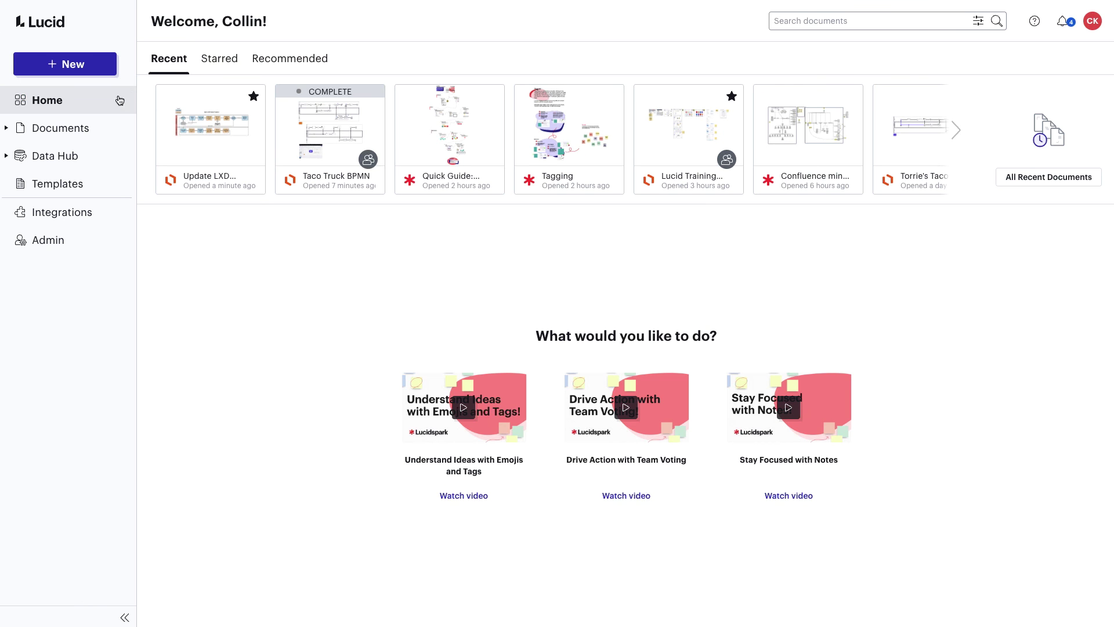
Drag Torrie's Tacos from My Documents onto a team folder, then dismiss the move confirmation.
{"action": "left_click", "coordinate": [75, 129]}
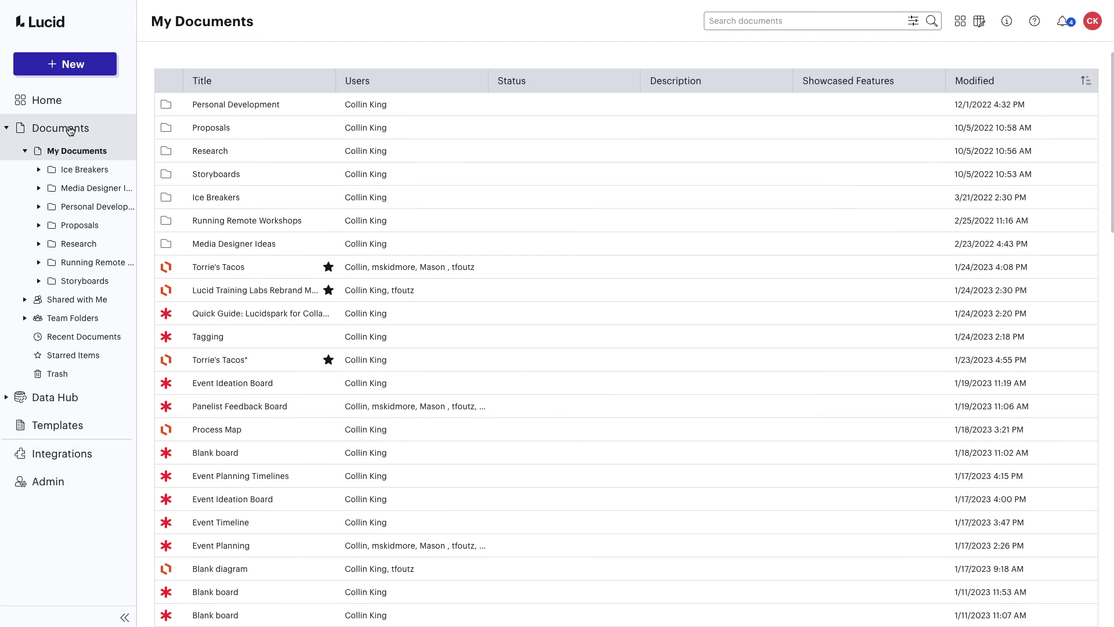
{"action": "left_click_drag", "start_coordinate": [230, 271], "coordinate": [82, 361]}
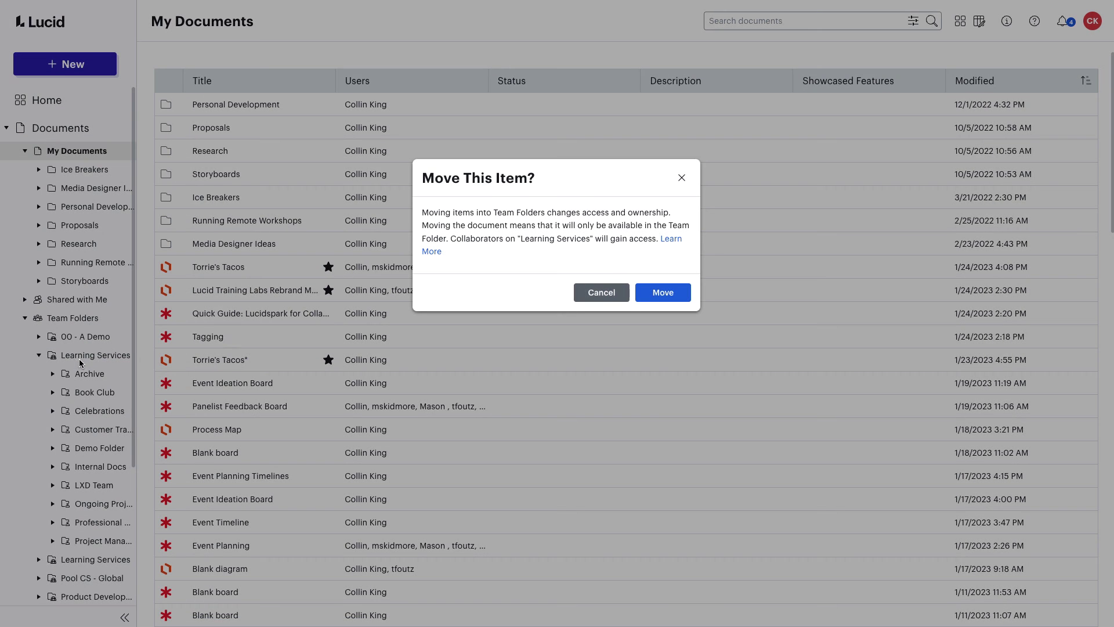
{"action": "left_click", "coordinate": [680, 178]}
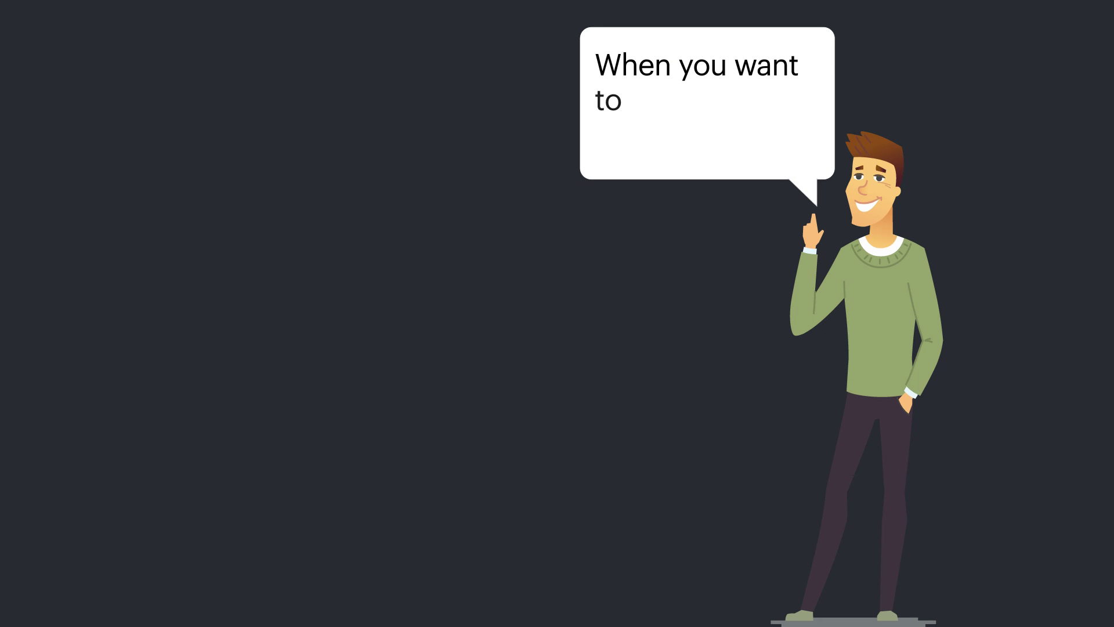